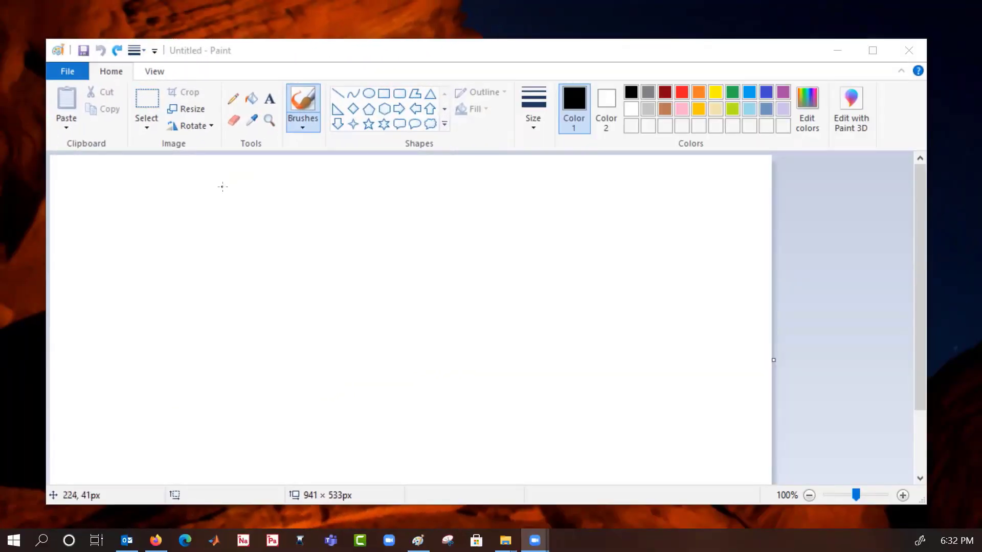
# Step: With the thickest Pencil, sketch the bolt head and its 1/2" width dimension
pyautogui.click(234, 99)
pyautogui.click(533, 109)
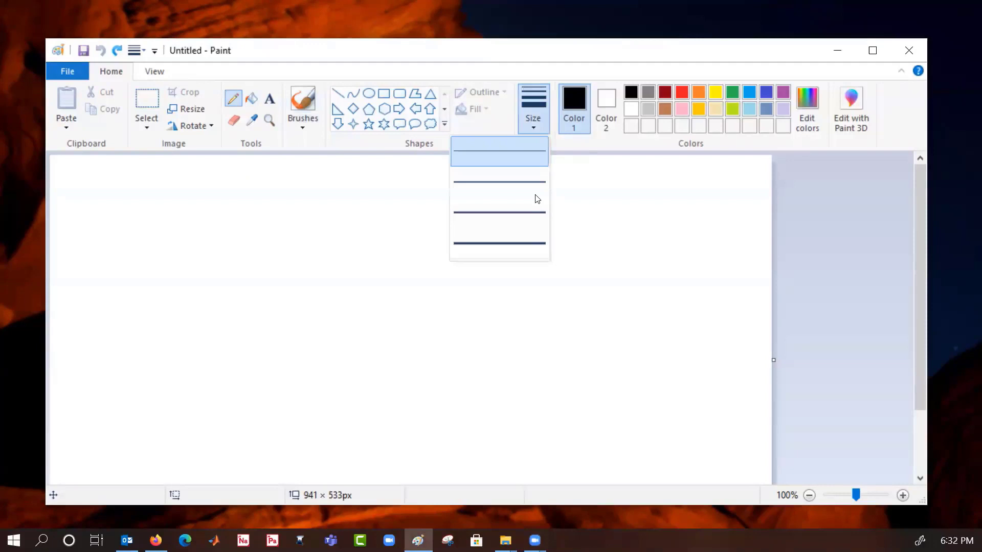
pyautogui.click(535, 242)
pyautogui.moveTo(277, 188)
pyautogui.mouseDown()
pyautogui.moveTo(318, 187)
pyautogui.moveTo(279, 190)
pyautogui.moveTo(283, 215)
pyautogui.moveTo(327, 215)
pyautogui.mouseUp()
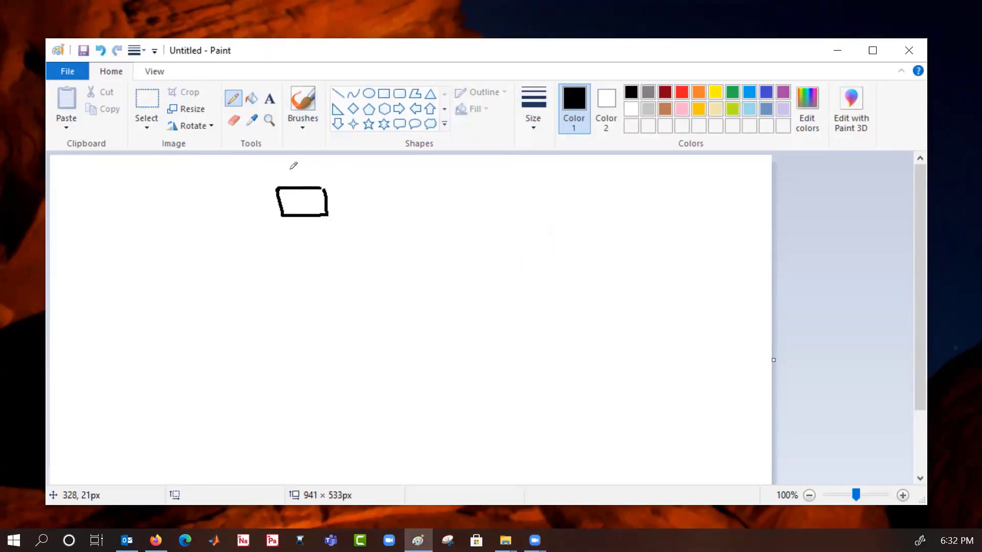
pyautogui.moveTo(288, 163); pyautogui.dragTo(290, 169)
pyautogui.moveTo(299, 165)
pyautogui.mouseDown()
pyautogui.moveTo(294, 174)
pyautogui.moveTo(309, 175)
pyautogui.moveTo(310, 164)
pyautogui.mouseUp()
pyautogui.moveTo(316, 160); pyautogui.dragTo(276, 172)
pyautogui.moveTo(355, 174); pyautogui.dragTo(277, 178)
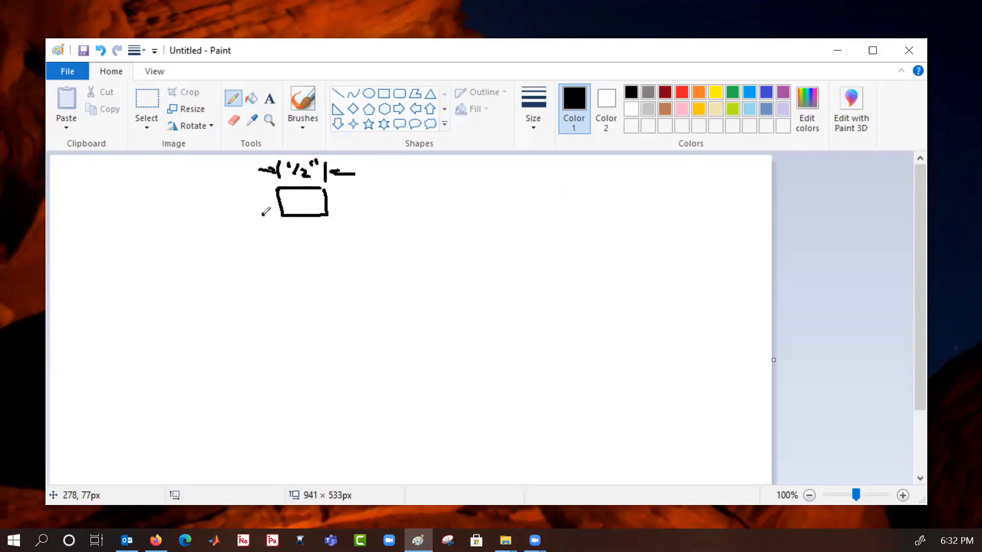
# Step: Draw the washer with a leader labelled 1" OD, and extend the top plate surface left
pyautogui.moveTo(263, 213)
pyautogui.mouseDown()
pyautogui.moveTo(348, 215)
pyautogui.moveTo(336, 225)
pyautogui.moveTo(258, 226)
pyautogui.moveTo(258, 215)
pyautogui.mouseUp()
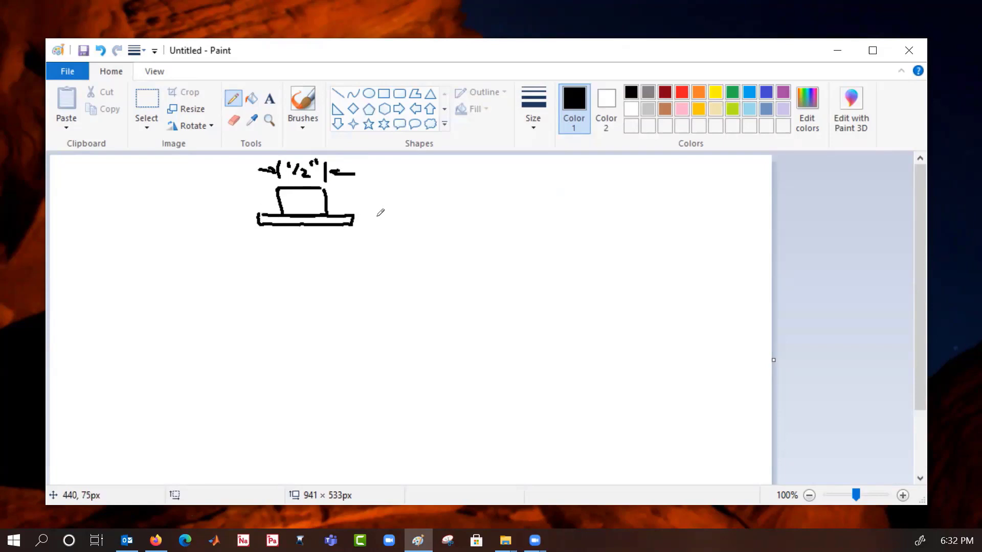
pyautogui.moveTo(357, 214)
pyautogui.mouseDown()
pyautogui.moveTo(414, 194)
pyautogui.moveTo(367, 213)
pyautogui.mouseUp()
pyautogui.moveTo(430, 178)
pyautogui.mouseDown()
pyautogui.moveTo(433, 194)
pyautogui.moveTo(442, 179)
pyautogui.mouseUp()
pyautogui.moveTo(464, 181)
pyautogui.mouseDown()
pyautogui.moveTo(457, 188)
pyautogui.moveTo(464, 183)
pyautogui.mouseUp()
pyautogui.moveTo(479, 182); pyautogui.dragTo(481, 195)
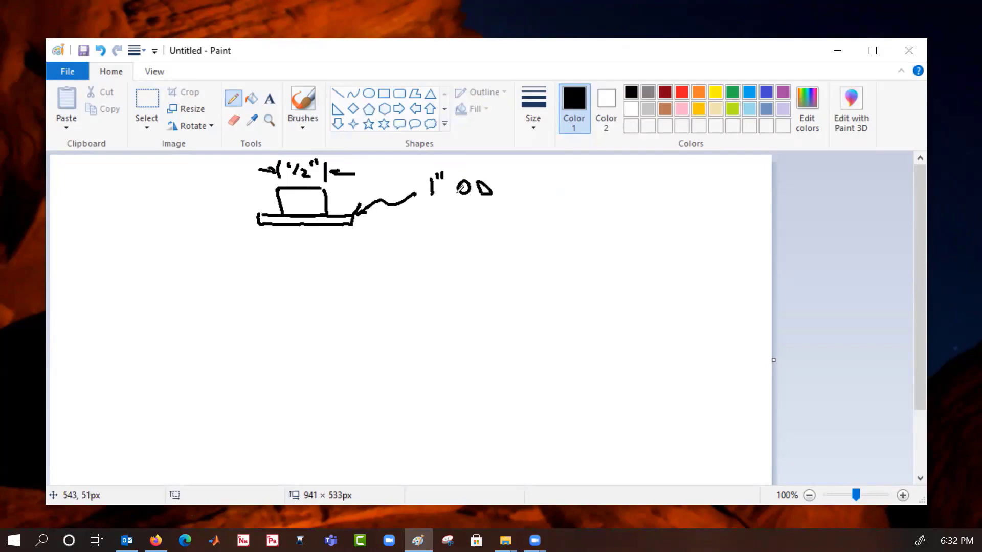
pyautogui.moveTo(260, 222); pyautogui.dragTo(172, 223)
# Step: Outline the three stacked plates, with boundaries between plates 1, 2 and 3
pyautogui.moveTo(350, 225); pyautogui.dragTo(476, 227)
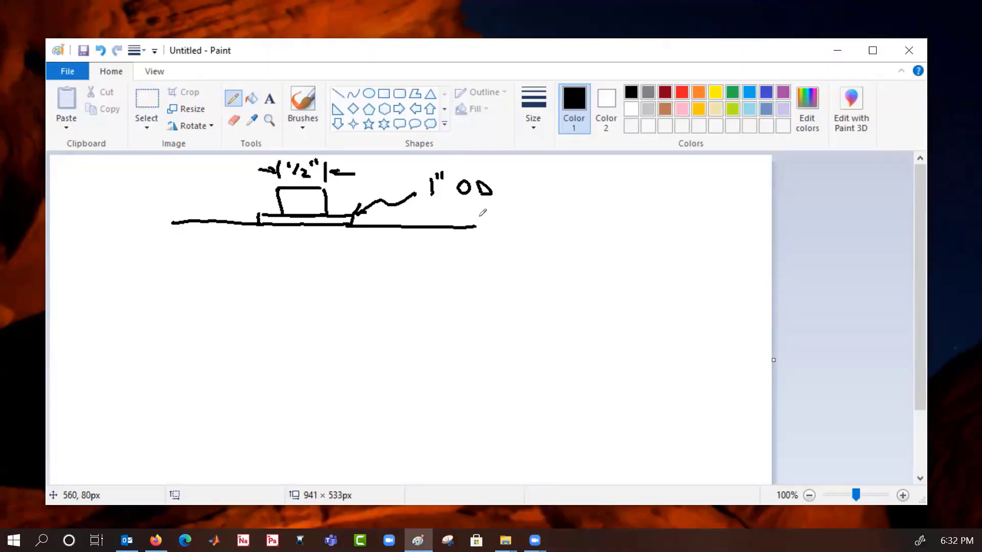
pyautogui.moveTo(172, 239); pyautogui.dragTo(490, 246)
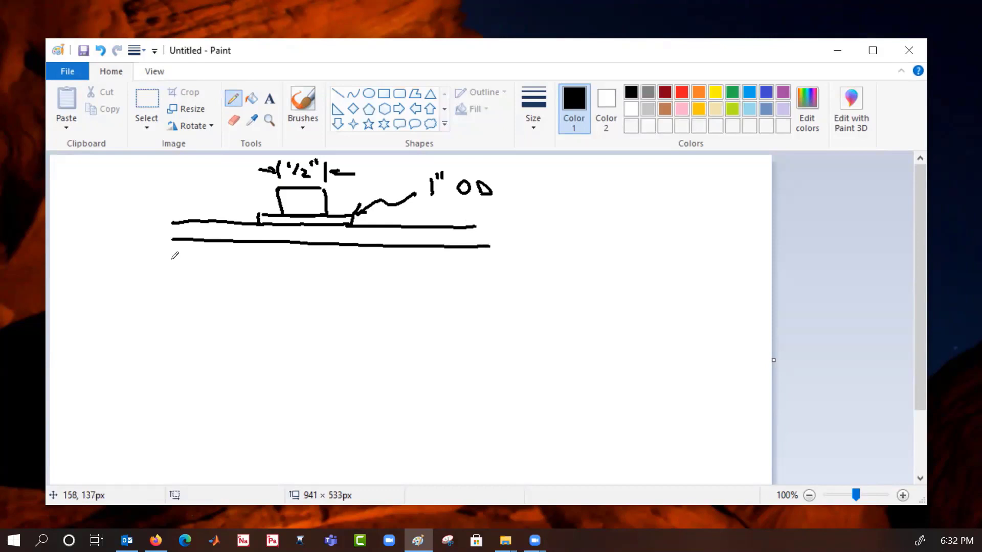
pyautogui.moveTo(169, 263); pyautogui.dragTo(508, 281)
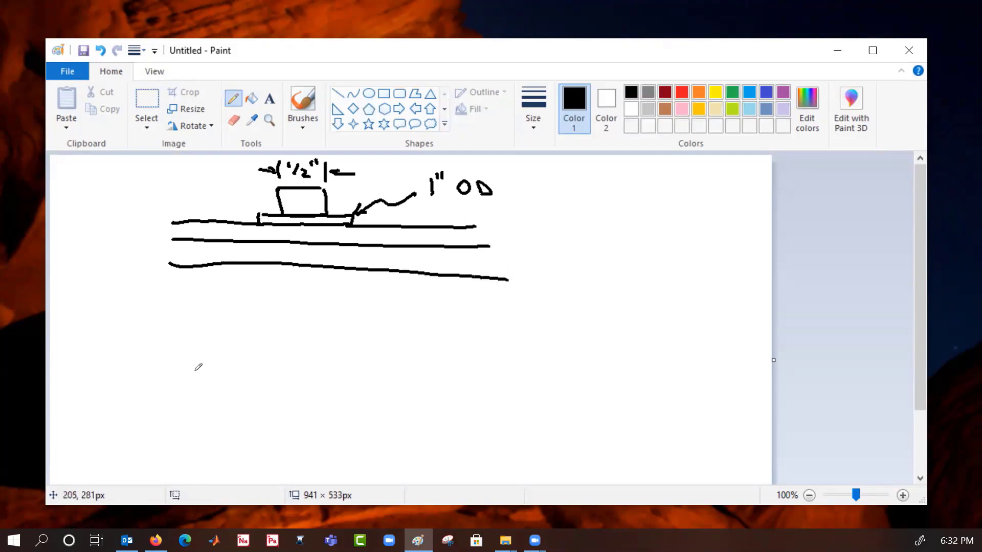
pyautogui.moveTo(172, 372)
pyautogui.mouseDown()
pyautogui.moveTo(362, 371)
pyautogui.moveTo(496, 386)
pyautogui.moveTo(504, 307)
pyautogui.moveTo(479, 224)
pyautogui.mouseUp()
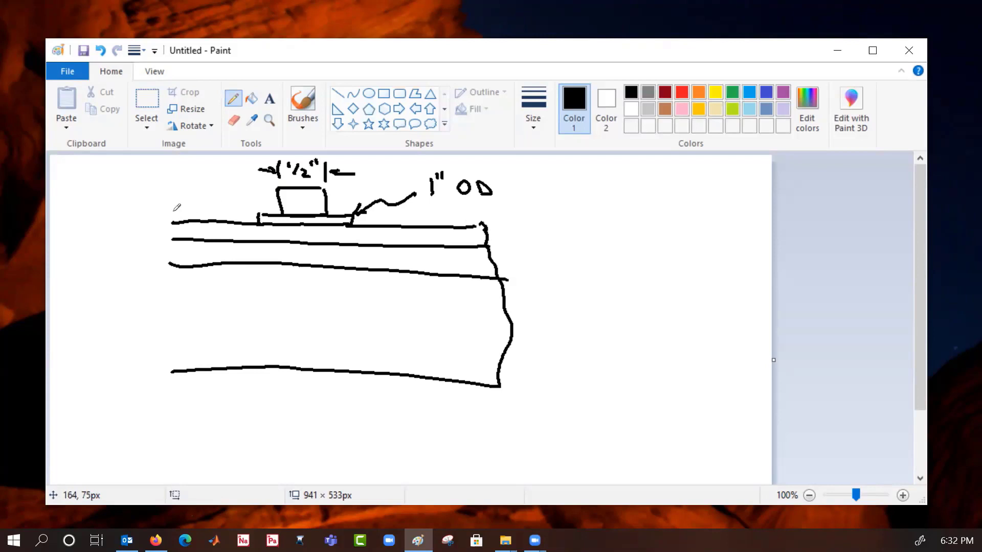
pyautogui.moveTo(169, 210); pyautogui.dragTo(169, 381)
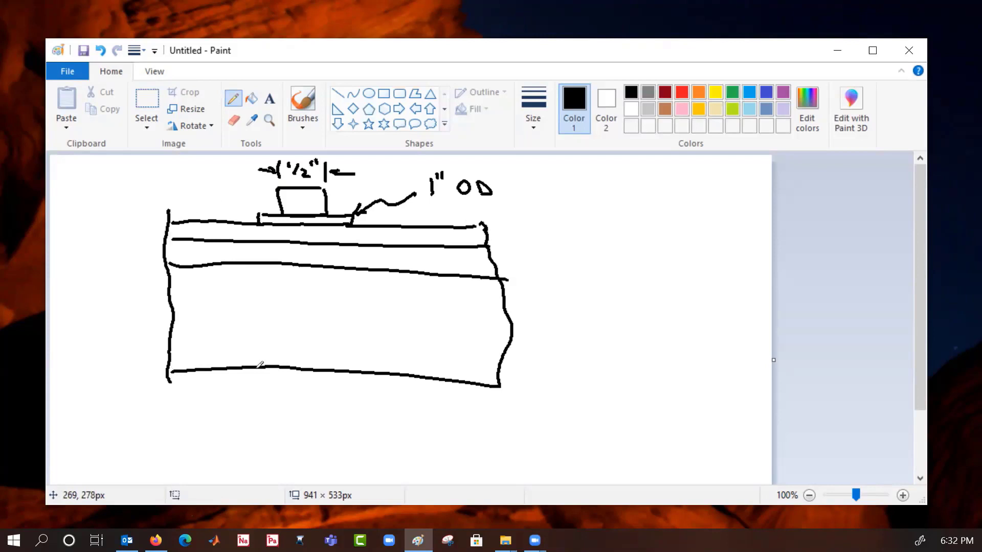
# Step: Draw the lower washer, the nut, and the bolt shank with thread marks
pyautogui.moveTo(260, 365)
pyautogui.mouseDown()
pyautogui.moveTo(254, 378)
pyautogui.moveTo(360, 377)
pyautogui.mouseUp()
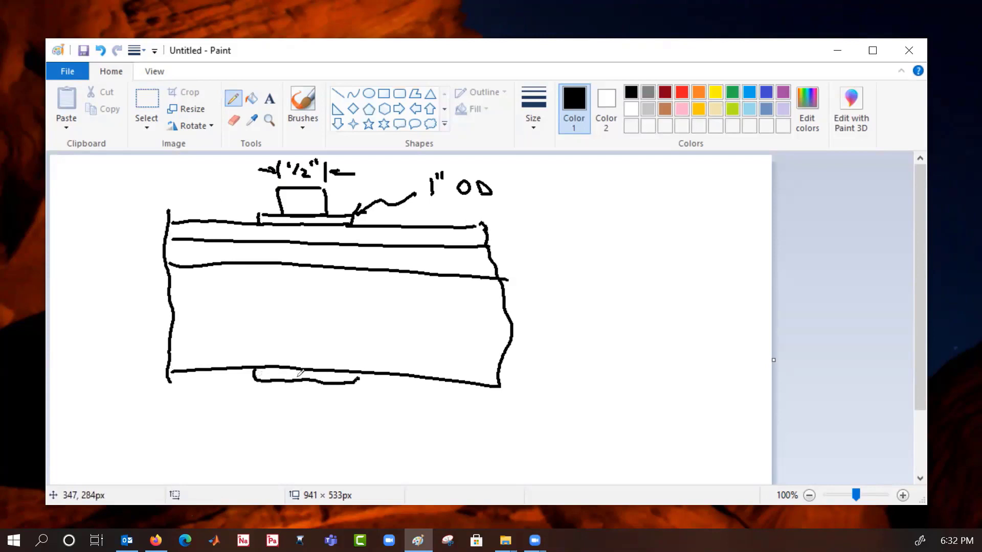
pyautogui.moveTo(278, 380)
pyautogui.mouseDown()
pyautogui.moveTo(279, 396)
pyautogui.moveTo(335, 388)
pyautogui.mouseUp()
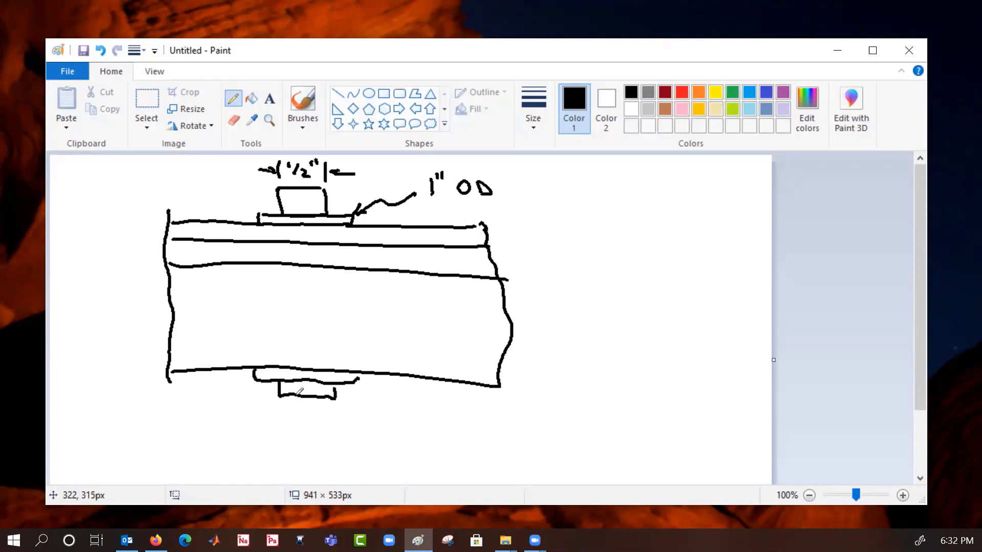
pyautogui.moveTo(295, 223)
pyautogui.mouseDown()
pyautogui.moveTo(293, 417)
pyautogui.moveTo(317, 417)
pyautogui.moveTo(324, 416)
pyautogui.moveTo(321, 215)
pyautogui.mouseUp()
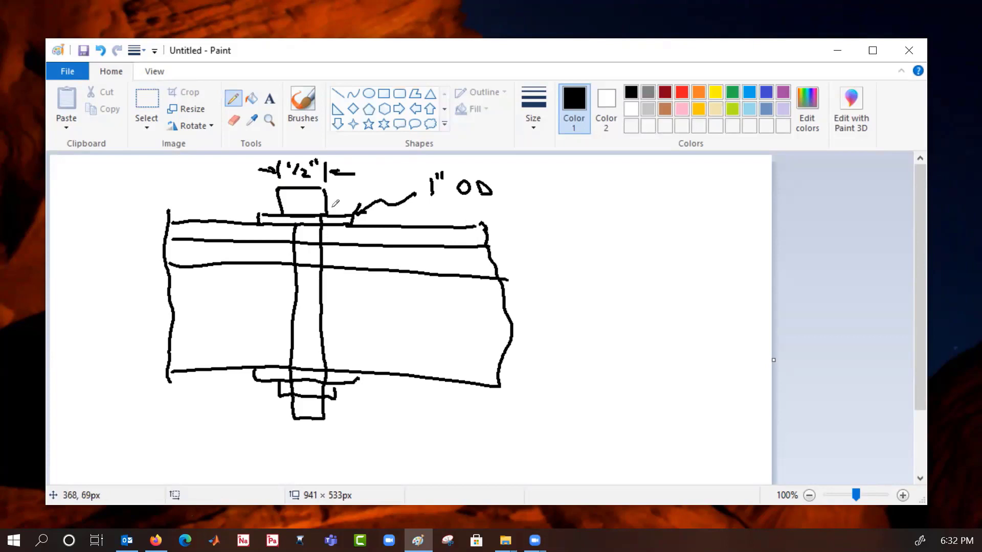
pyautogui.moveTo(297, 347)
pyautogui.mouseDown()
pyautogui.moveTo(323, 350)
pyautogui.moveTo(314, 351)
pyautogui.moveTo(323, 366)
pyautogui.mouseUp()
pyautogui.moveTo(300, 391); pyautogui.dragTo(322, 383)
pyautogui.moveTo(305, 410)
pyautogui.mouseDown()
pyautogui.moveTo(321, 400)
pyautogui.moveTo(307, 415)
pyautogui.mouseUp()
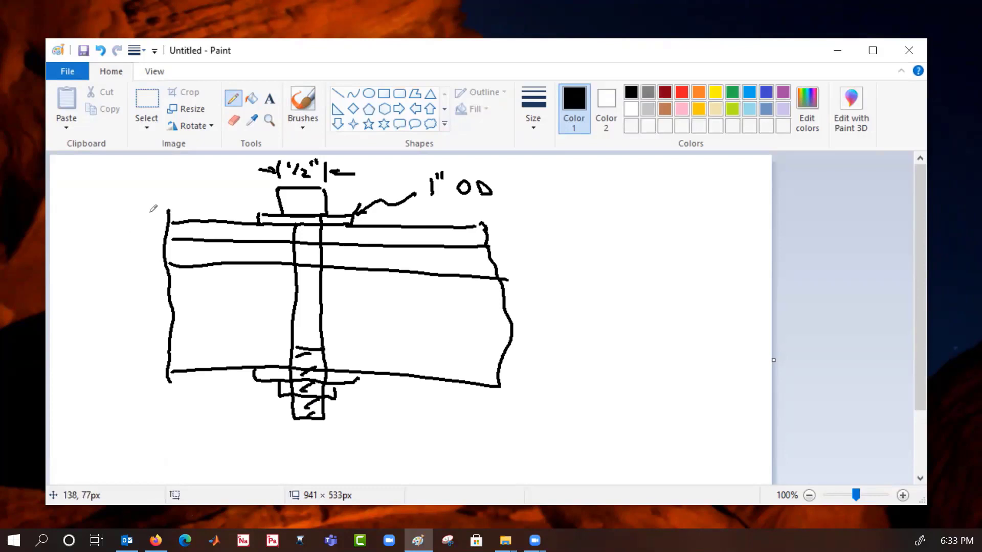
# Step: Dimension plates 1 and 2 as 0.1" thick with extension lines on the left
pyautogui.moveTo(83, 217); pyautogui.dragTo(145, 216)
pyautogui.moveTo(80, 238)
pyautogui.mouseDown()
pyautogui.moveTo(131, 237)
pyautogui.moveTo(97, 222)
pyautogui.moveTo(119, 225)
pyautogui.mouseUp()
pyautogui.click(105, 228)
pyautogui.moveTo(124, 221); pyautogui.dragTo(123, 225)
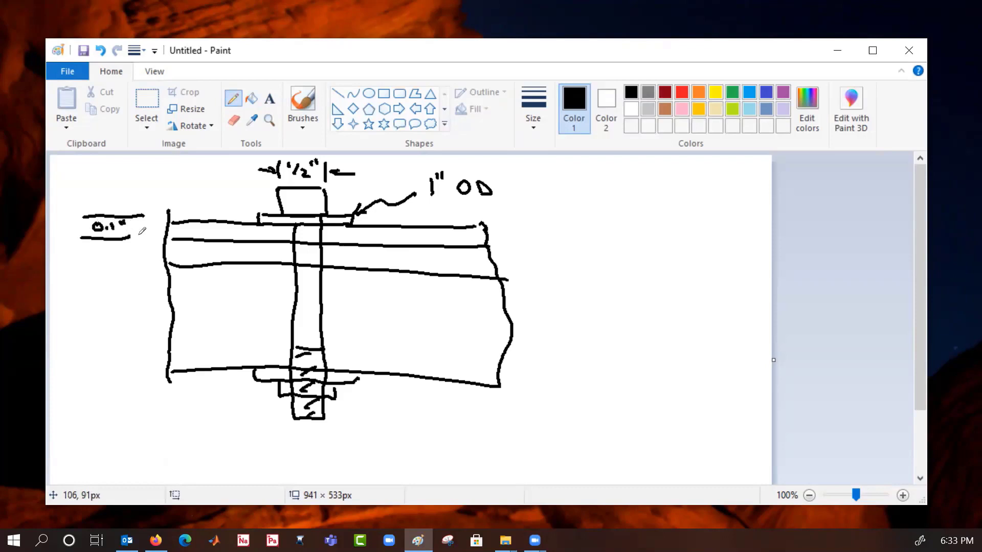
pyautogui.moveTo(156, 261)
pyautogui.mouseDown()
pyautogui.moveTo(91, 259)
pyautogui.moveTo(102, 242)
pyautogui.moveTo(126, 247)
pyautogui.mouseUp()
pyautogui.click(109, 251)
pyautogui.moveTo(131, 241); pyautogui.dragTo(130, 247)
# Step: Dimension the bottom plate as 3.0" with arrows, and draw a small circle at the top plate's left end
pyautogui.moveTo(159, 371); pyautogui.dragTo(80, 369)
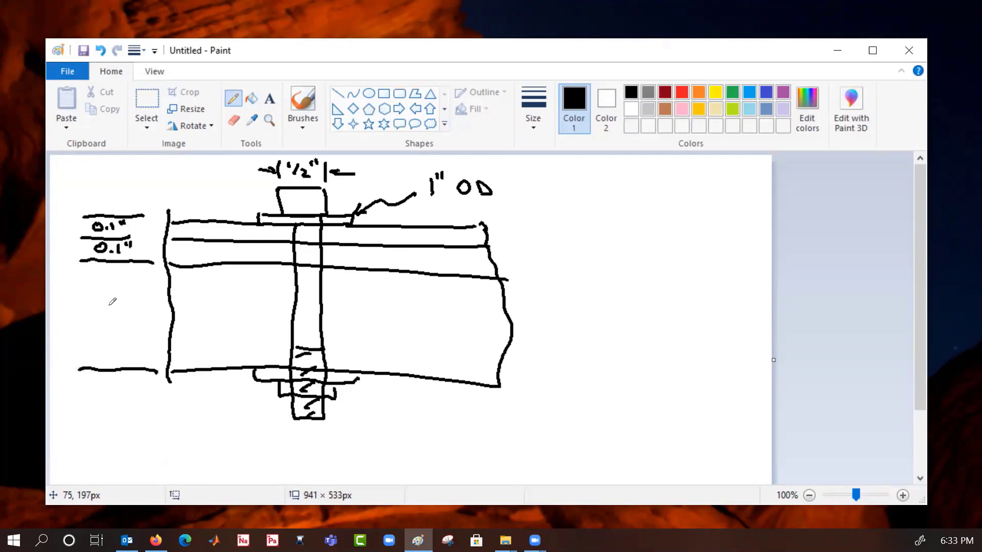
pyautogui.moveTo(102, 306)
pyautogui.mouseDown()
pyautogui.moveTo(109, 316)
pyautogui.moveTo(97, 325)
pyautogui.moveTo(146, 307)
pyautogui.mouseUp()
pyautogui.click(121, 322)
pyautogui.moveTo(151, 301); pyautogui.dragTo(150, 306)
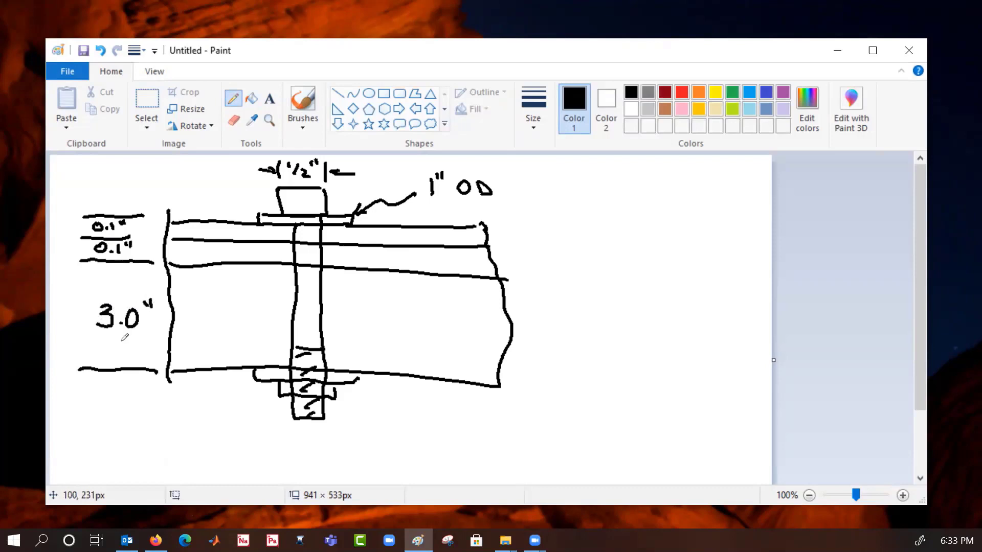
pyautogui.moveTo(116, 338); pyautogui.dragTo(117, 367)
pyautogui.moveTo(124, 353); pyautogui.dragTo(117, 366)
pyautogui.moveTo(113, 270)
pyautogui.mouseDown()
pyautogui.moveTo(117, 292)
pyautogui.moveTo(124, 250)
pyautogui.moveTo(110, 233)
pyautogui.moveTo(110, 242)
pyautogui.moveTo(119, 235)
pyautogui.moveTo(111, 241)
pyautogui.moveTo(112, 213)
pyautogui.mouseUp()
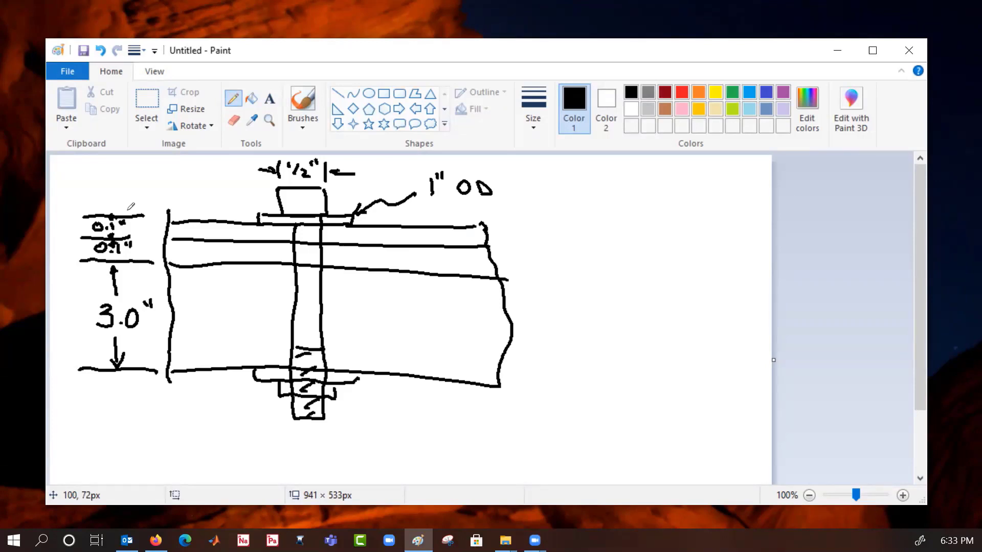
pyautogui.moveTo(189, 224)
pyautogui.mouseDown()
pyautogui.moveTo(186, 232)
pyautogui.moveTo(190, 225)
pyautogui.mouseUp()
# Step: Undo the black circle and number the plates 1, 2, 3 in blue circles
pyautogui.hotkey('ctrl', 'z')
pyautogui.click(765, 92)
pyautogui.moveTo(195, 222); pyautogui.dragTo(192, 243)
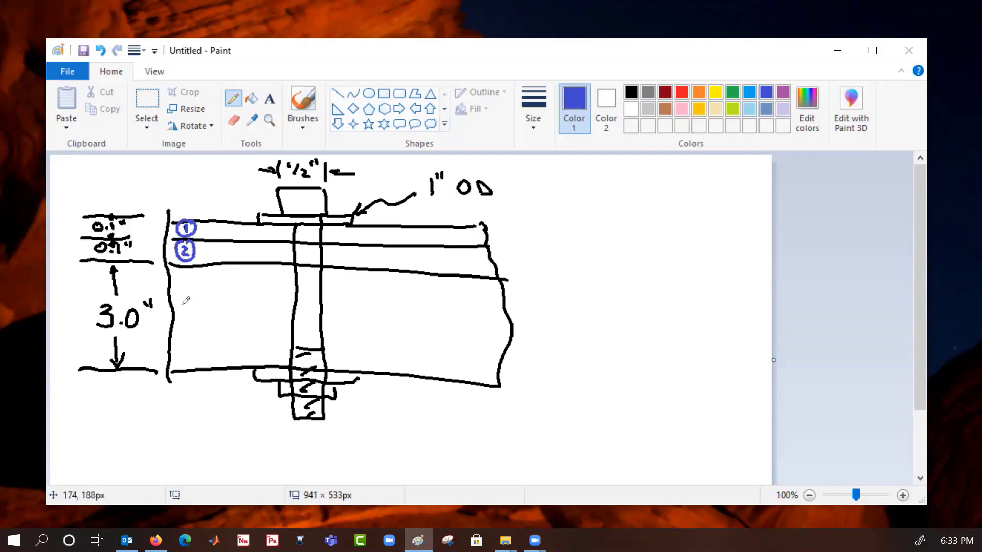
pyautogui.moveTo(177, 302)
pyautogui.mouseDown()
pyautogui.moveTo(182, 318)
pyautogui.moveTo(189, 296)
pyautogui.moveTo(179, 299)
pyautogui.mouseUp()
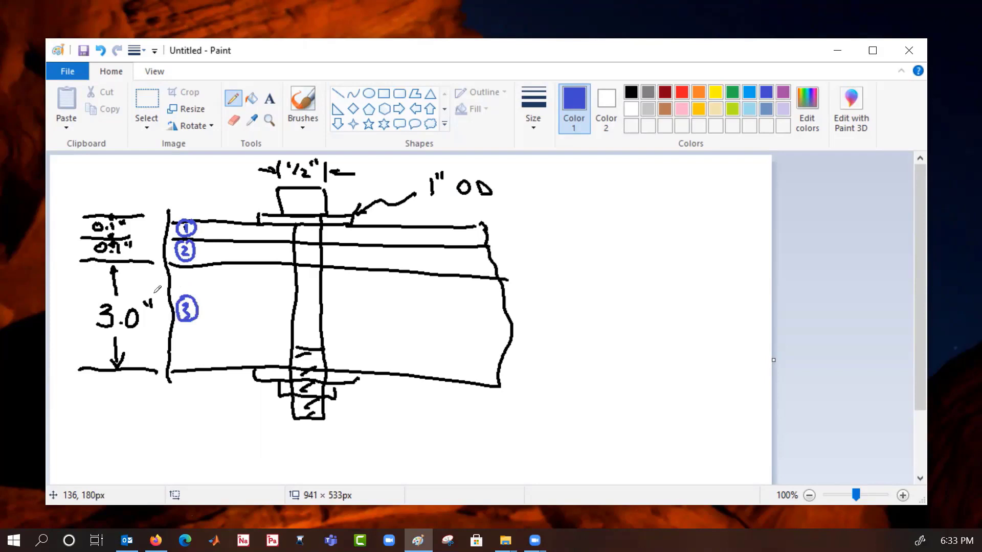
pyautogui.click(733, 90)
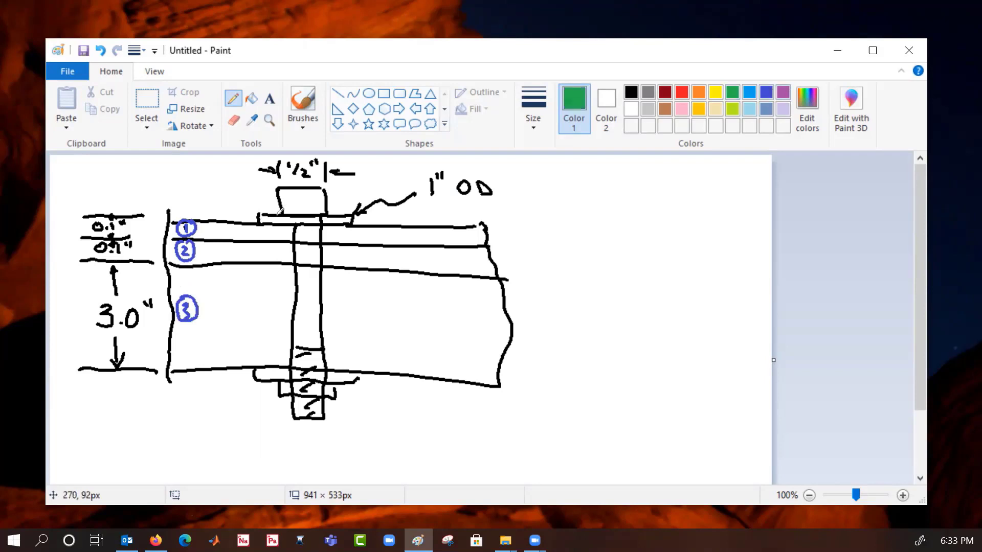
# Step: Draw two green 45° lines spreading down from the bolt-head washer
pyautogui.moveTo(260, 219); pyautogui.dragTo(182, 300)
pyautogui.moveTo(353, 226); pyautogui.dragTo(442, 310)
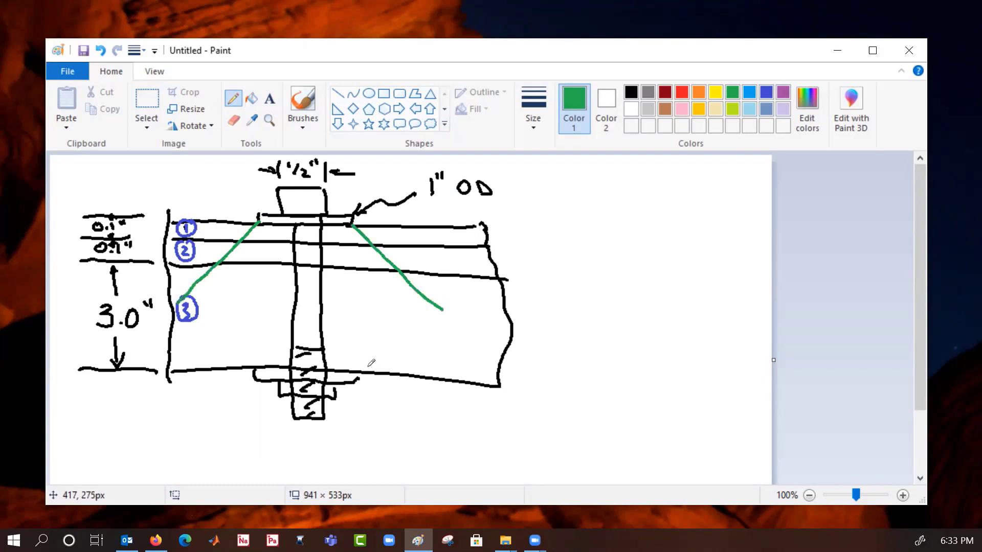
pyautogui.click(631, 92)
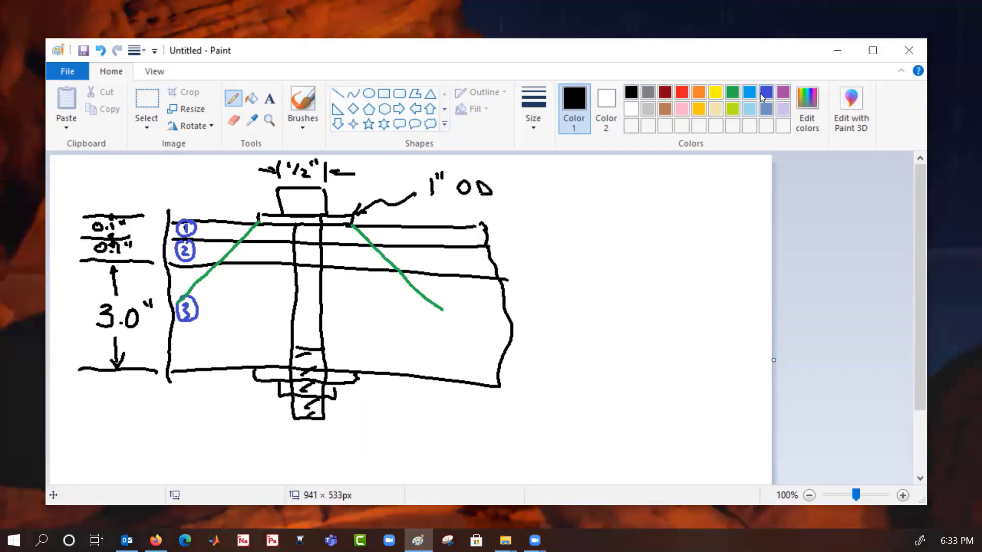
pyautogui.click(733, 92)
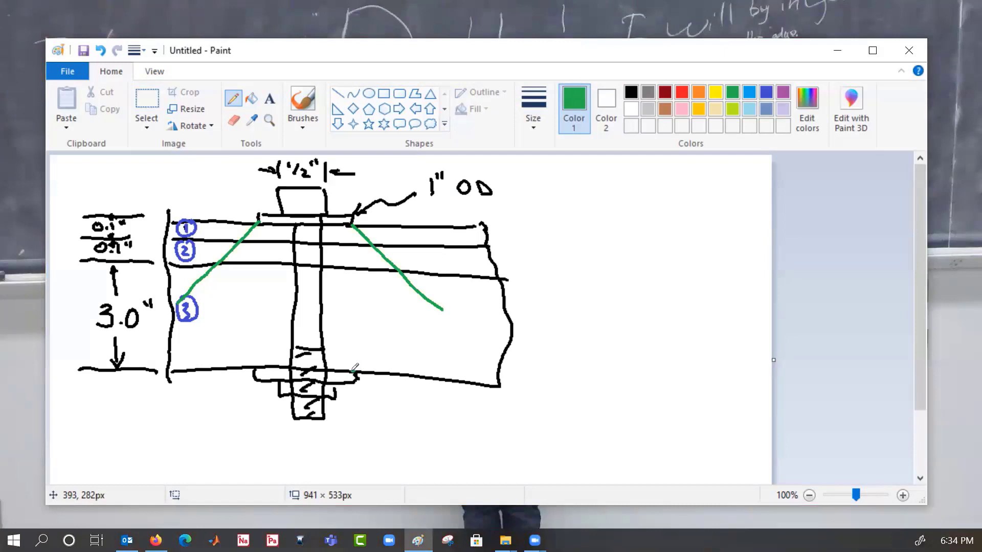
# Step: Draw the two green 45° lines rising from the nut side and mark both 45° angles
pyautogui.moveTo(352, 370)
pyautogui.mouseDown()
pyautogui.moveTo(434, 289)
pyautogui.moveTo(454, 272)
pyautogui.mouseUp()
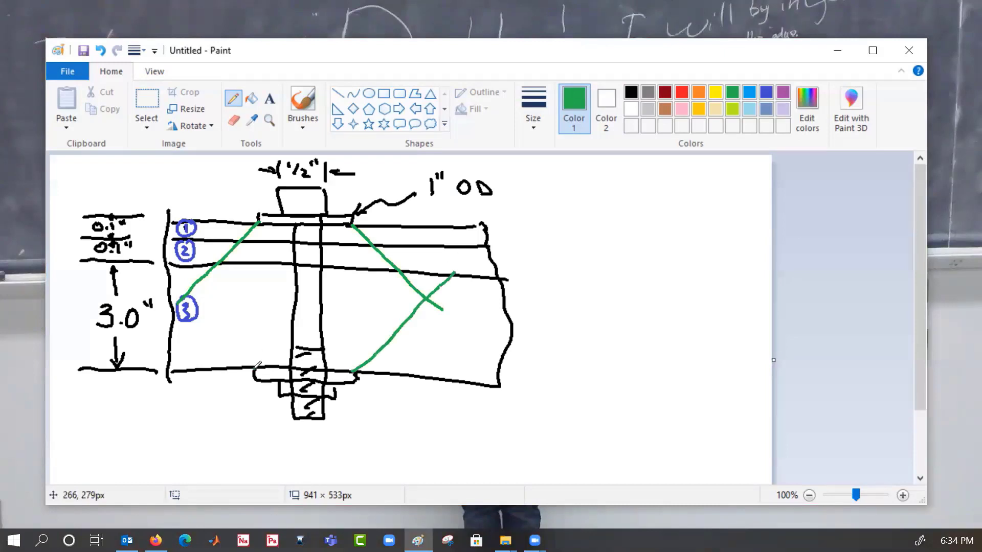
pyautogui.moveTo(255, 366); pyautogui.dragTo(182, 266)
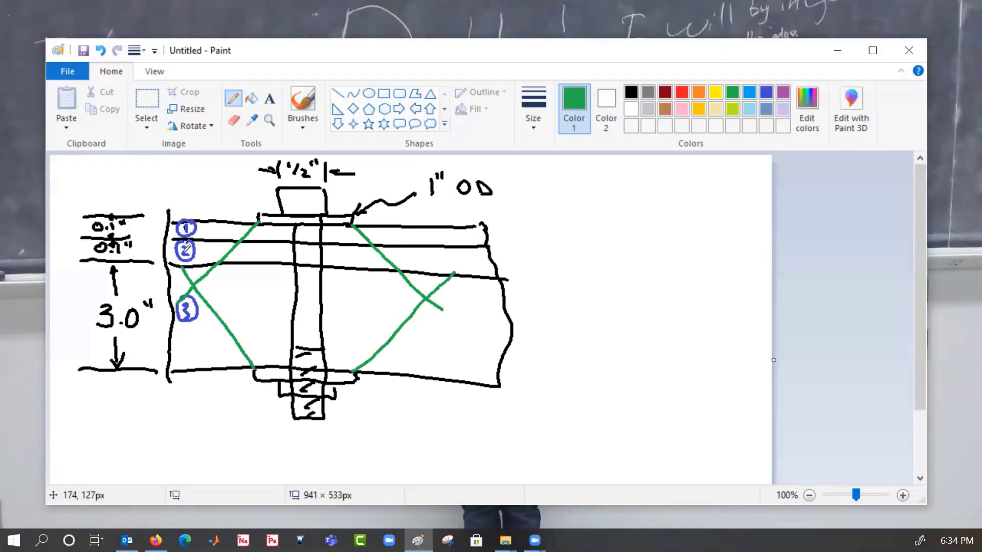
pyautogui.moveTo(356, 349); pyautogui.dragTo(388, 323)
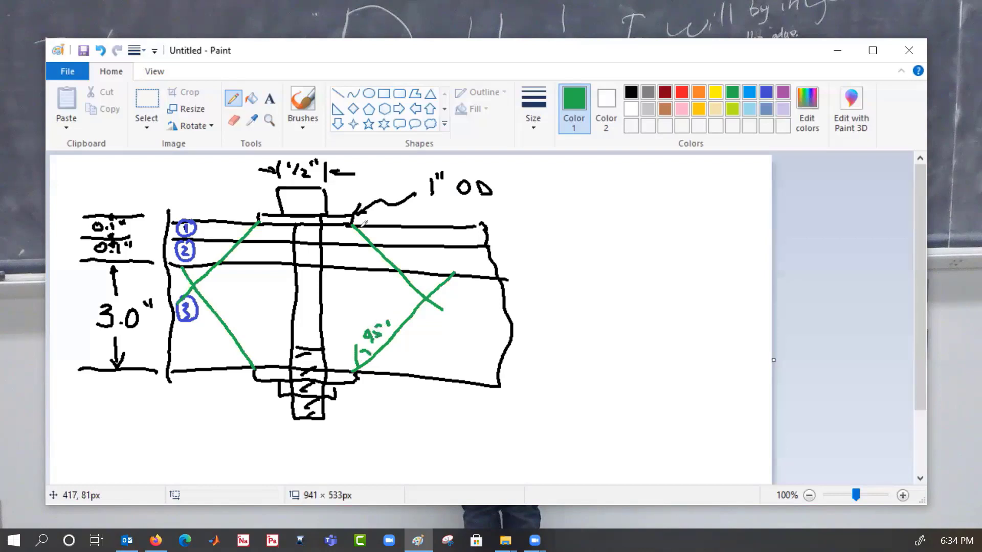
pyautogui.moveTo(356, 226)
pyautogui.mouseDown()
pyautogui.moveTo(353, 241)
pyautogui.moveTo(361, 236)
pyautogui.moveTo(374, 266)
pyautogui.moveTo(381, 249)
pyautogui.mouseUp()
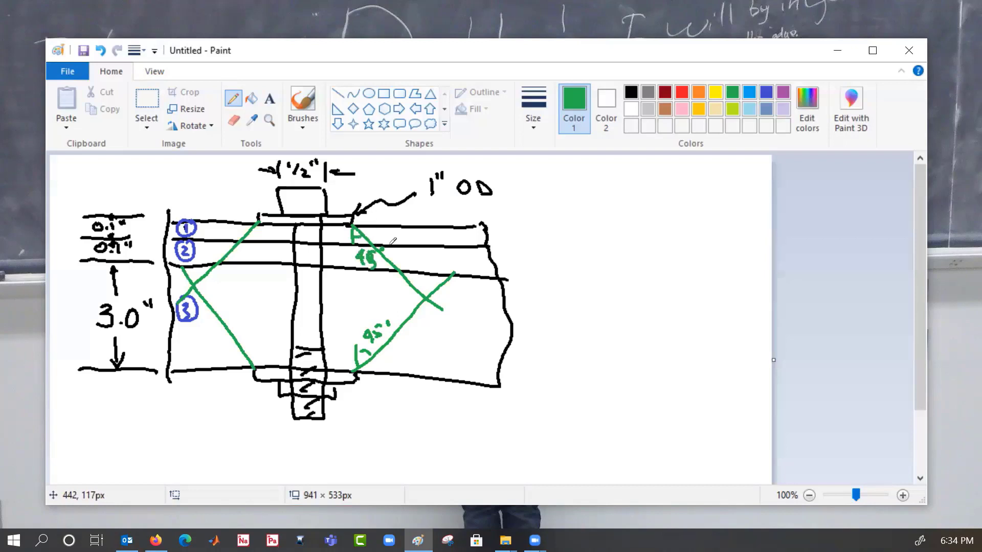
# Step: Write a black D label for Deff1 to the right of the sketch
pyautogui.click(765, 90)
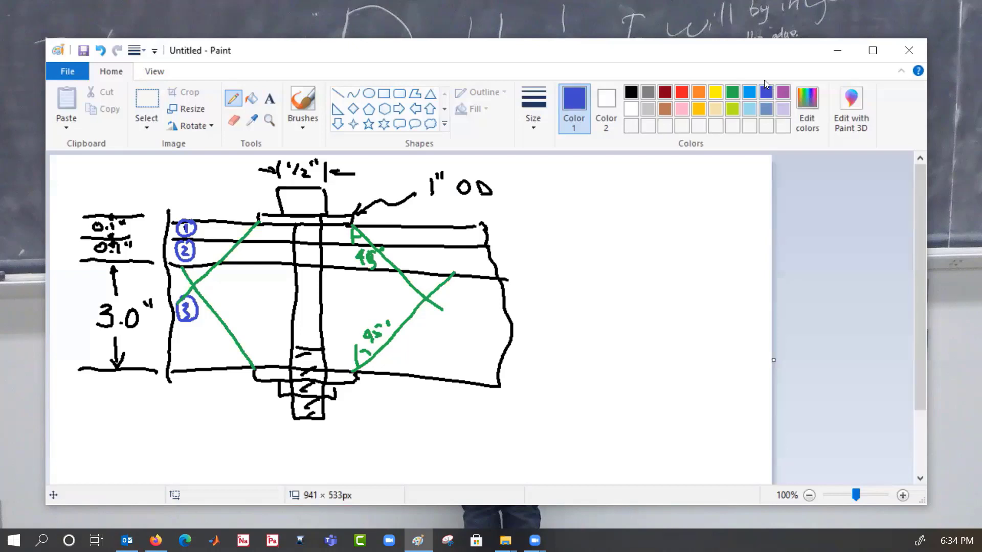
pyautogui.click(634, 91)
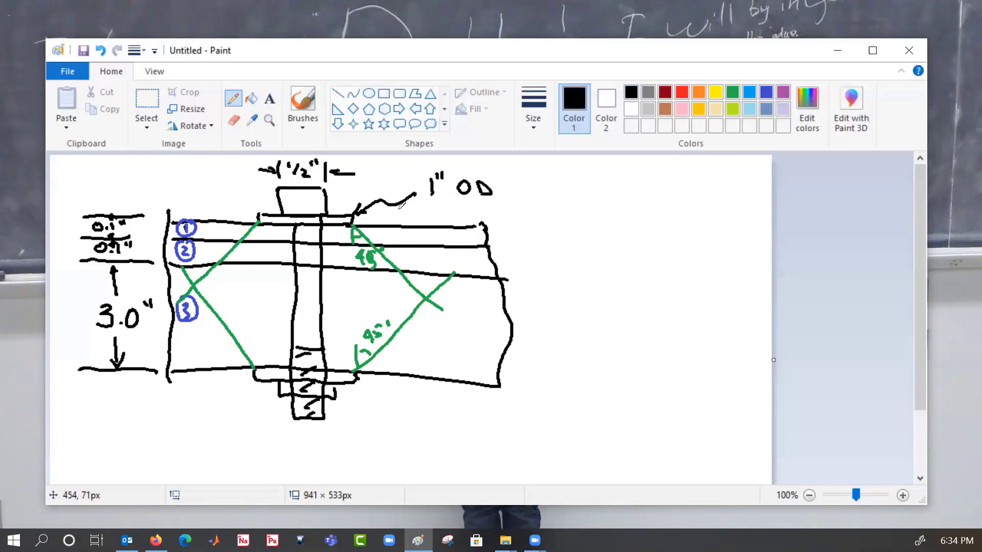
pyautogui.moveTo(514, 226)
pyautogui.mouseDown()
pyautogui.moveTo(514, 242)
pyautogui.moveTo(527, 233)
pyautogui.moveTo(515, 241)
pyautogui.moveTo(578, 248)
pyautogui.mouseUp()
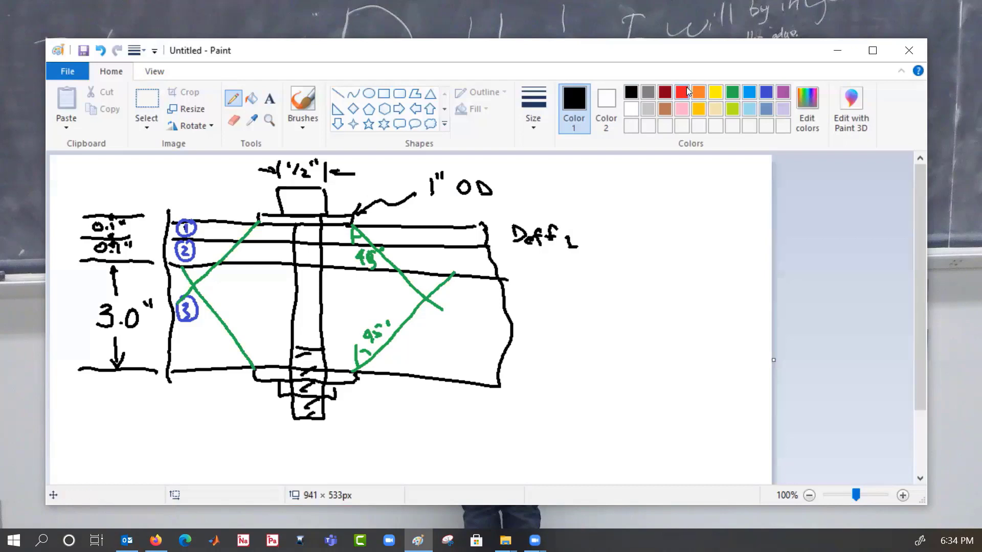
# Step: Draw dark-red dashed centerlines through layers 1, 2 and 3
pyautogui.click(666, 91)
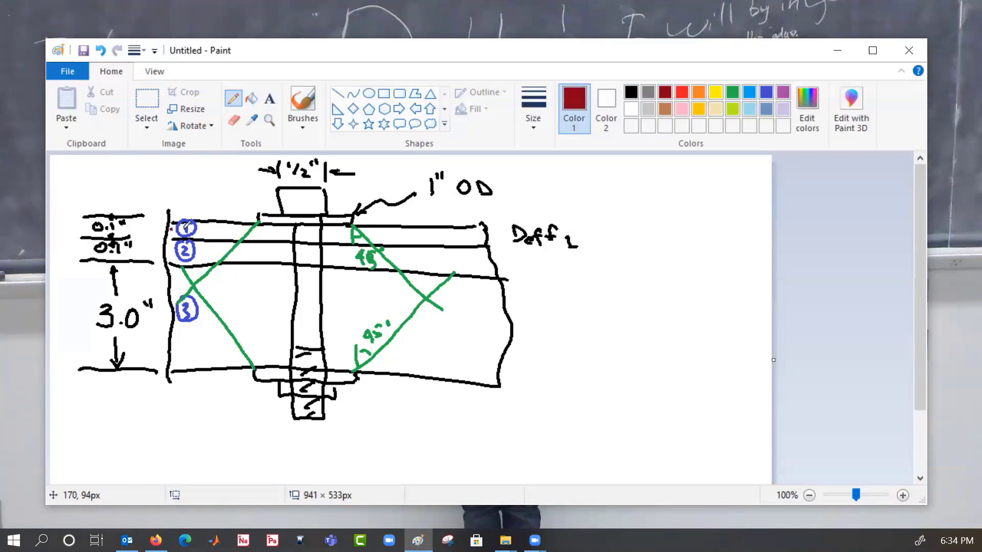
pyautogui.moveTo(185, 225); pyautogui.dragTo(463, 238)
pyautogui.moveTo(189, 247); pyautogui.dragTo(488, 263)
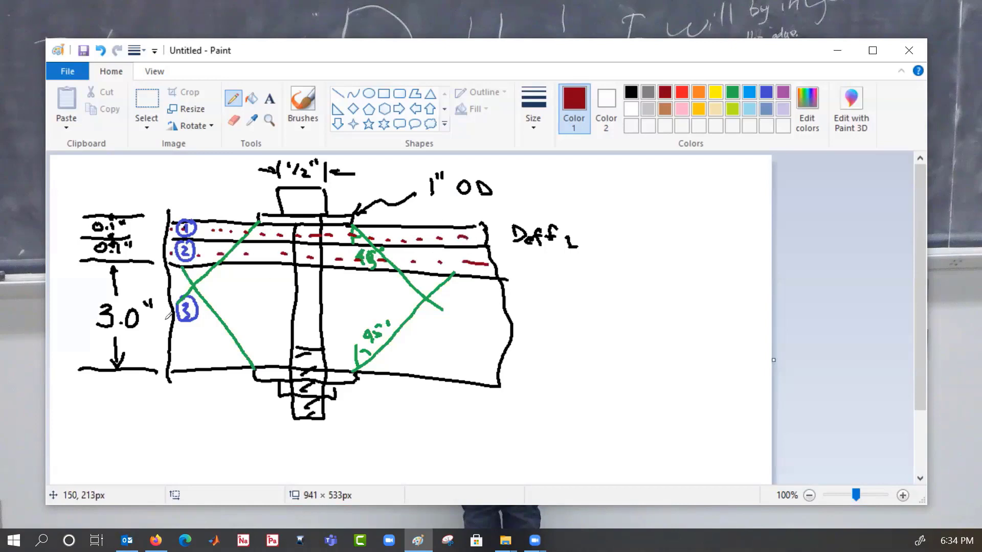
pyautogui.moveTo(169, 323); pyautogui.dragTo(499, 332)
# Step: Add a green 45° line crossing on the right, extended up to the top surface
pyautogui.click(733, 92)
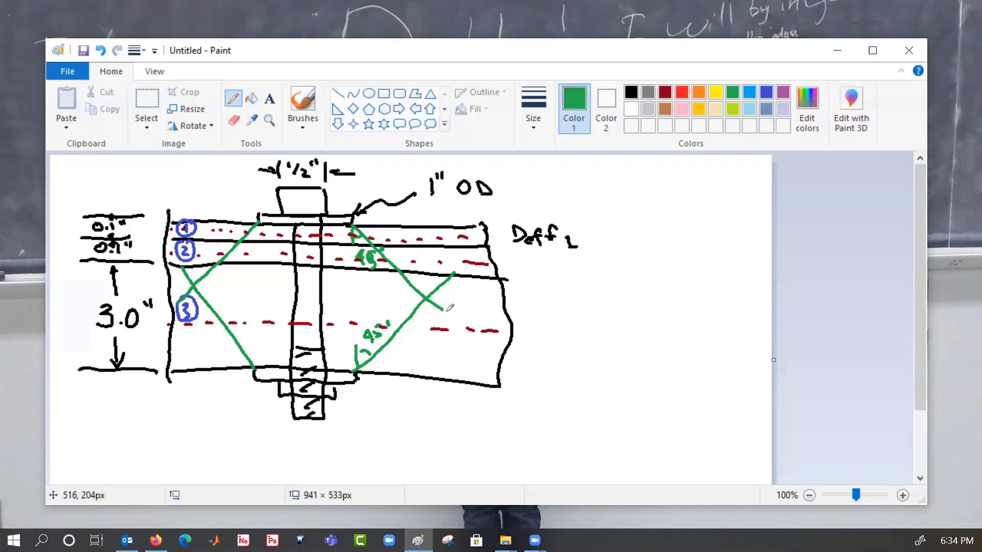
pyautogui.moveTo(440, 311); pyautogui.dragTo(489, 364)
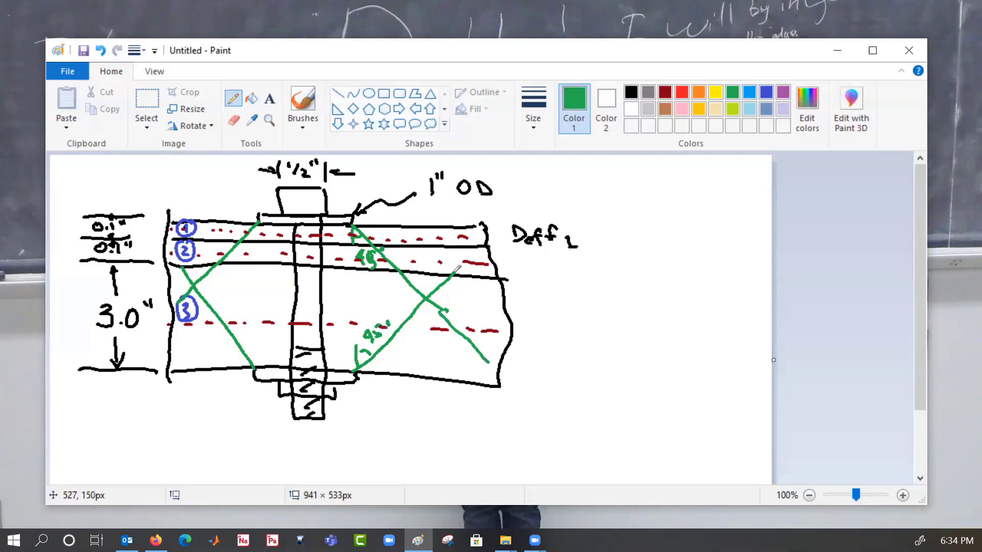
pyautogui.moveTo(454, 272); pyautogui.dragTo(492, 224)
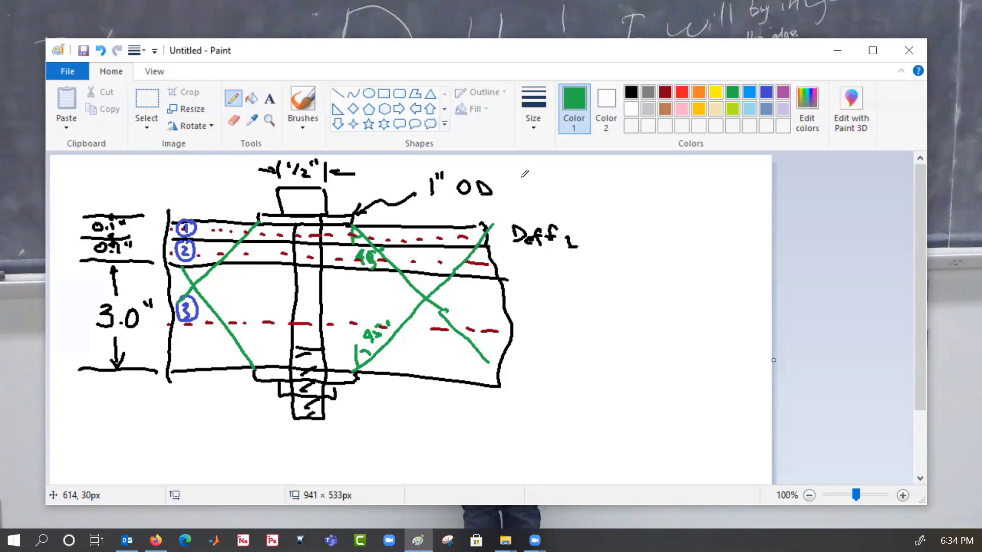
# Step: In black, dimension the washer width in layer 1 and label it Deff
pyautogui.click(632, 92)
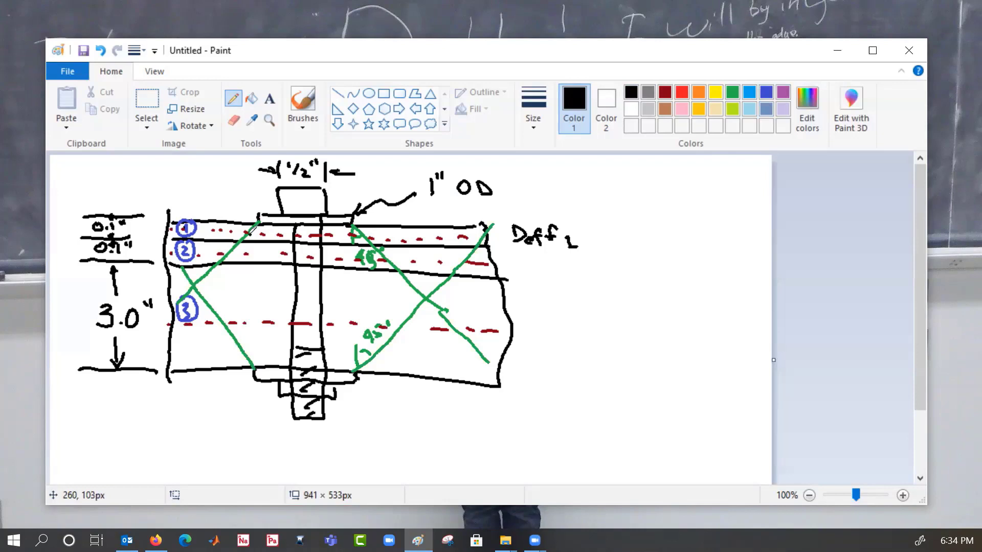
pyautogui.moveTo(251, 229)
pyautogui.mouseDown()
pyautogui.moveTo(271, 216)
pyautogui.moveTo(326, 230)
pyautogui.mouseUp()
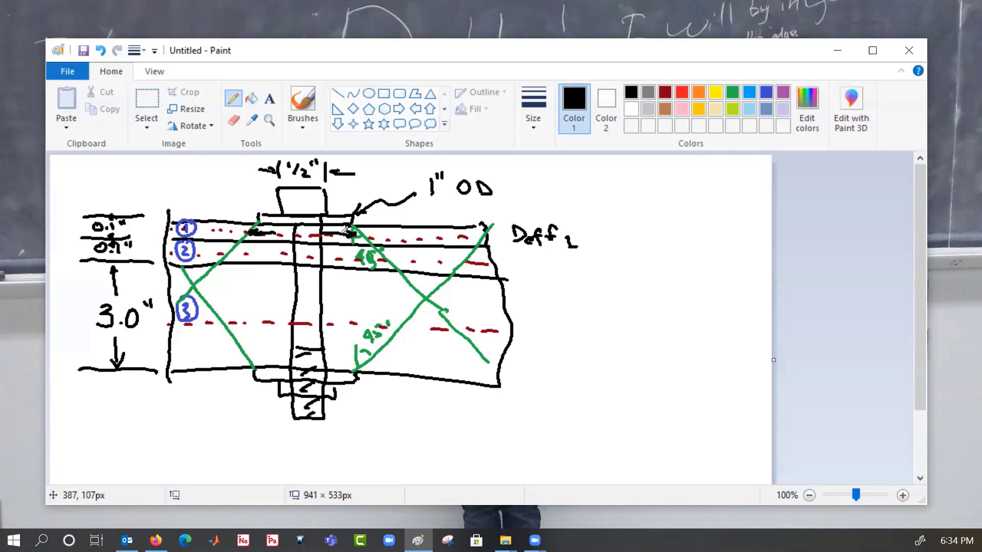
pyautogui.moveTo(294, 222)
pyautogui.mouseDown()
pyautogui.moveTo(296, 230)
pyautogui.moveTo(331, 230)
pyautogui.mouseUp()
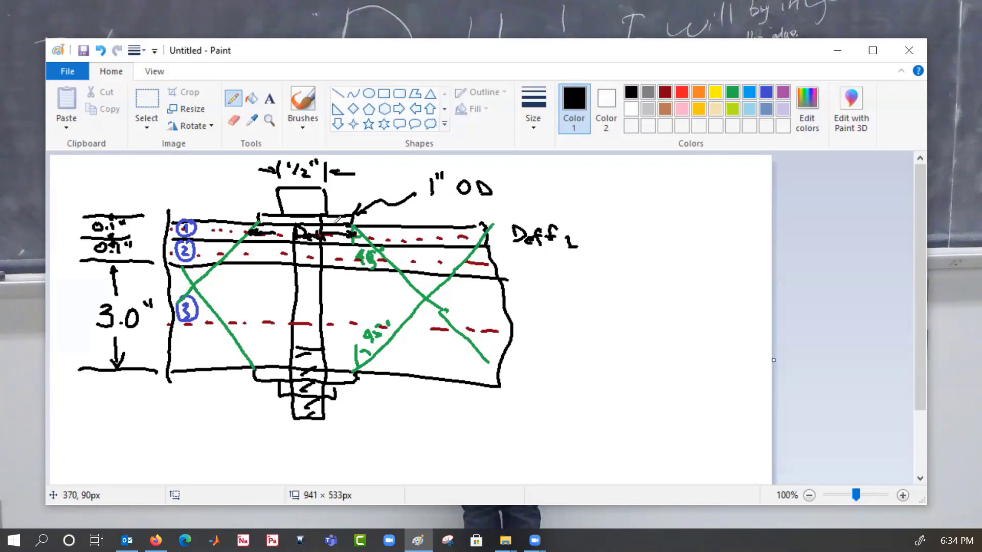
# Step: Write the equation 'Deff1 = Dwo + t1 =' at the right
pyautogui.moveTo(588, 231); pyautogui.dragTo(599, 230)
pyautogui.moveTo(590, 236)
pyautogui.mouseDown()
pyautogui.moveTo(616, 244)
pyautogui.moveTo(627, 231)
pyautogui.moveTo(610, 246)
pyautogui.mouseUp()
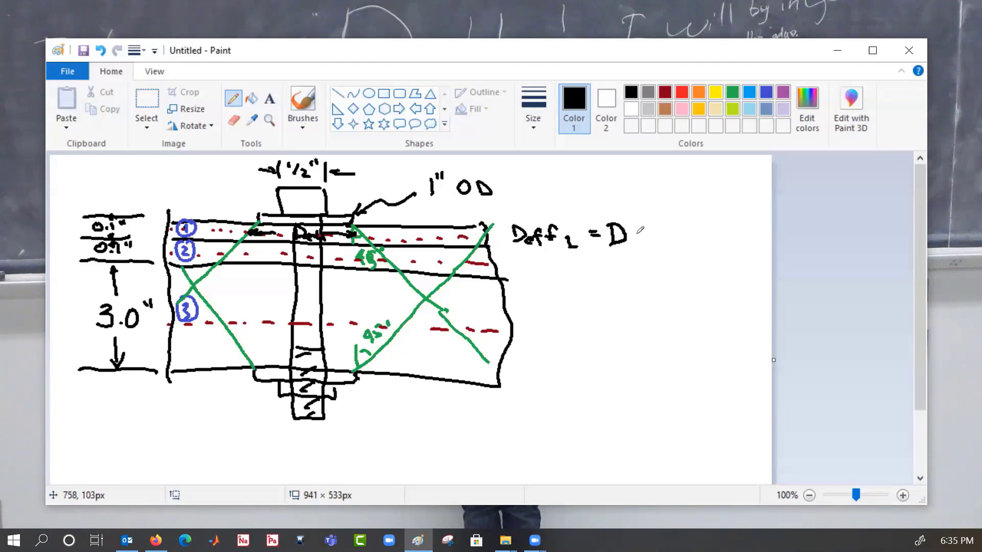
pyautogui.moveTo(631, 236); pyautogui.dragTo(650, 247)
pyautogui.moveTo(658, 234)
pyautogui.mouseDown()
pyautogui.moveTo(669, 234)
pyautogui.moveTo(663, 244)
pyautogui.mouseUp()
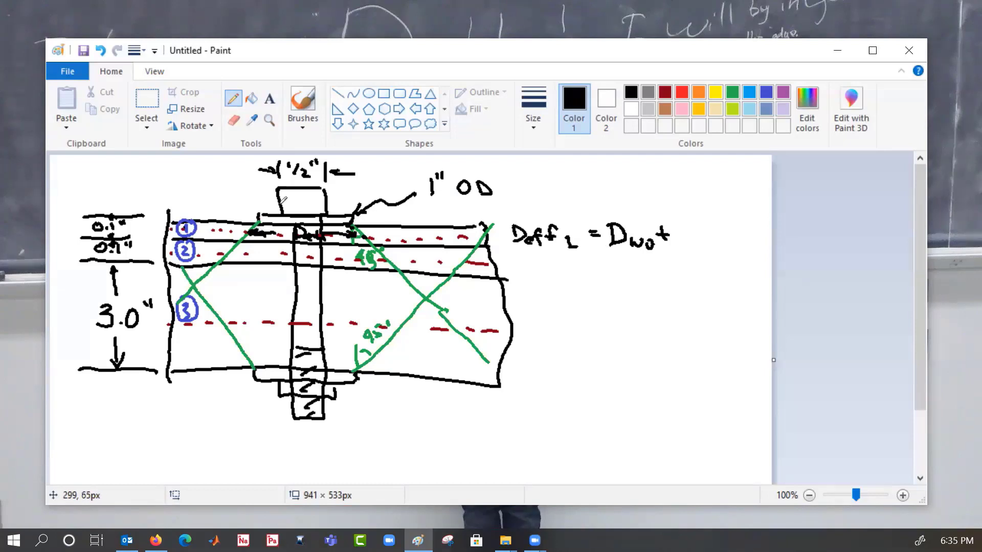
pyautogui.moveTo(681, 224)
pyautogui.mouseDown()
pyautogui.moveTo(683, 243)
pyautogui.moveTo(718, 256)
pyautogui.mouseUp()
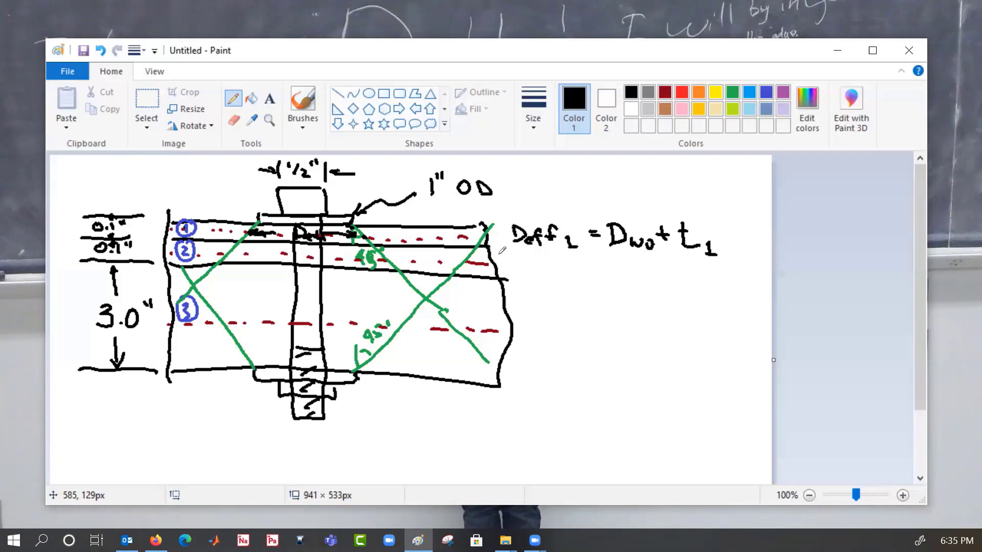
pyautogui.moveTo(719, 230); pyautogui.dragTo(727, 237)
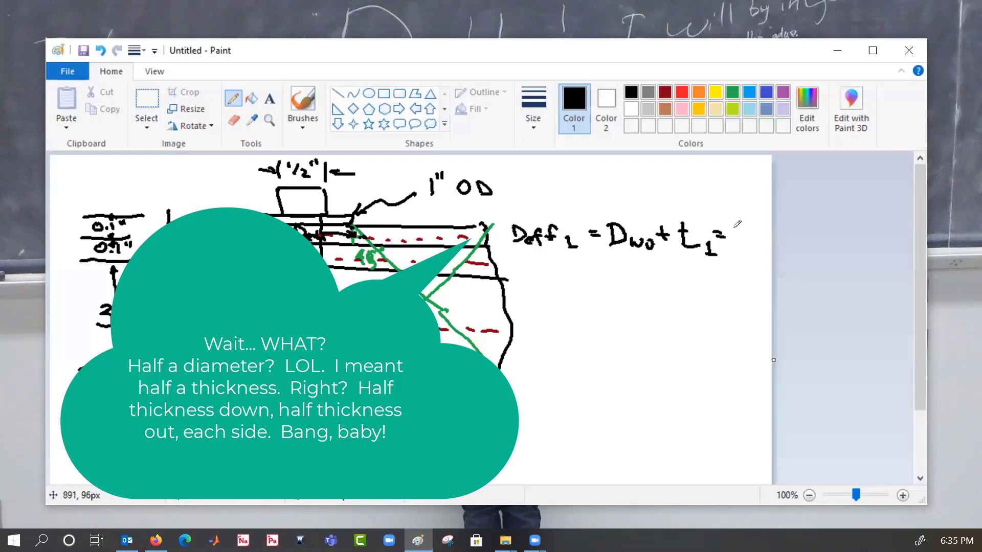
# Step: Finish the first equation with 1.100" and begin 'Deff2 = Dwo +' below it
pyautogui.moveTo(733, 229)
pyautogui.mouseDown()
pyautogui.moveTo(733, 241)
pyautogui.moveTo(748, 241)
pyautogui.moveTo(766, 223)
pyautogui.mouseUp()
pyautogui.click(745, 239)
pyautogui.moveTo(770, 216); pyautogui.dragTo(770, 223)
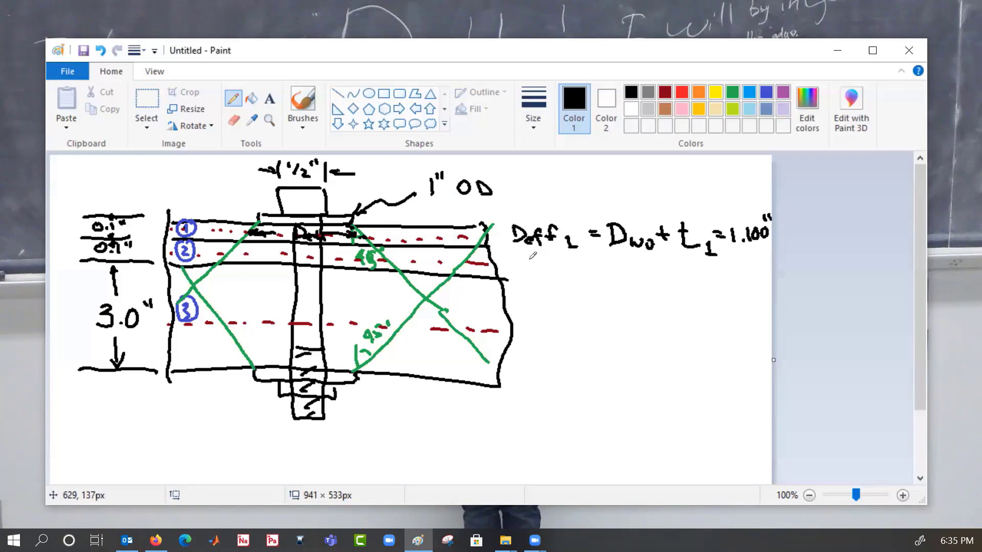
pyautogui.moveTo(516, 258); pyautogui.dragTo(520, 275)
pyautogui.moveTo(530, 271)
pyautogui.mouseDown()
pyautogui.moveTo(555, 263)
pyautogui.moveTo(546, 270)
pyautogui.moveTo(558, 270)
pyautogui.moveTo(555, 280)
pyautogui.moveTo(587, 263)
pyautogui.moveTo(626, 280)
pyautogui.moveTo(648, 279)
pyautogui.mouseUp()
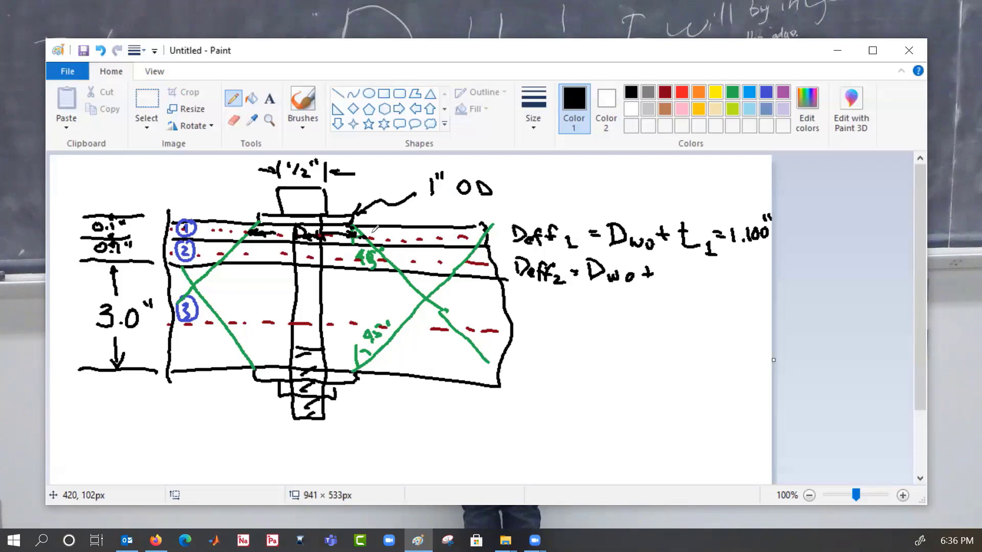
# Step: In dark red, mark layer 2's spread offsets beside the 45° lines
pyautogui.click(665, 92)
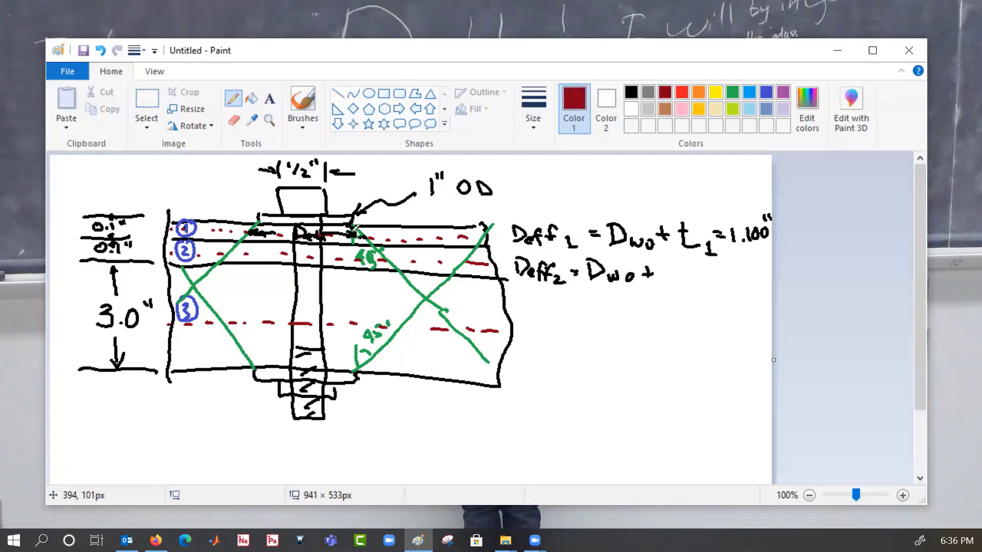
pyautogui.moveTo(354, 226); pyautogui.dragTo(358, 249)
pyautogui.moveTo(353, 232); pyautogui.dragTo(364, 254)
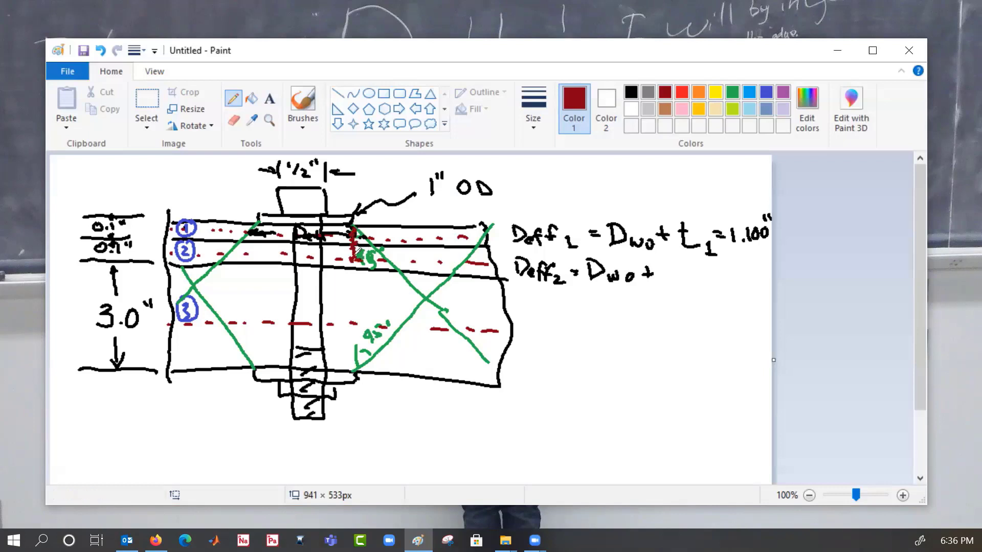
pyautogui.moveTo(353, 230)
pyautogui.mouseDown()
pyautogui.moveTo(356, 250)
pyautogui.moveTo(369, 251)
pyautogui.mouseUp()
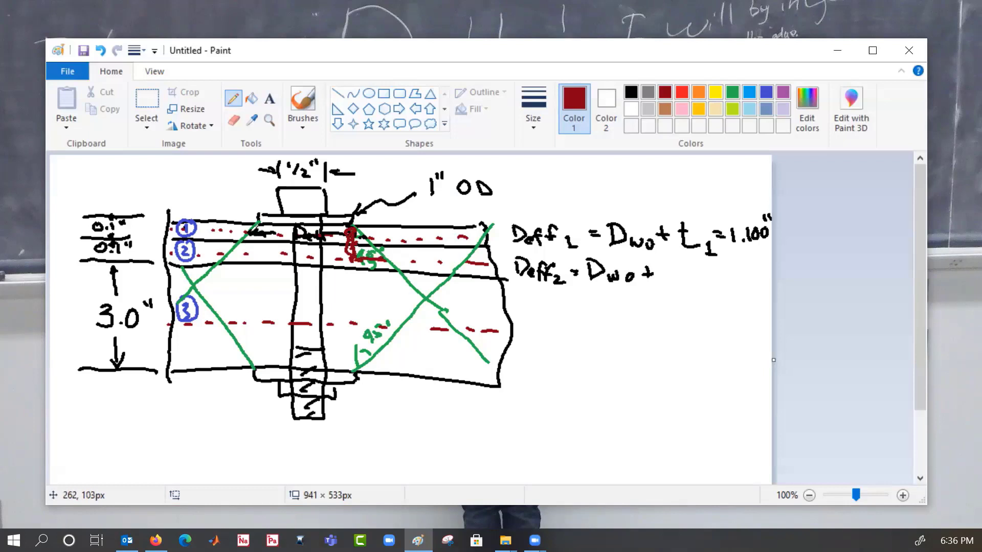
pyautogui.moveTo(258, 227)
pyautogui.mouseDown()
pyautogui.moveTo(260, 251)
pyautogui.moveTo(230, 256)
pyautogui.moveTo(247, 261)
pyautogui.moveTo(287, 238)
pyautogui.mouseUp()
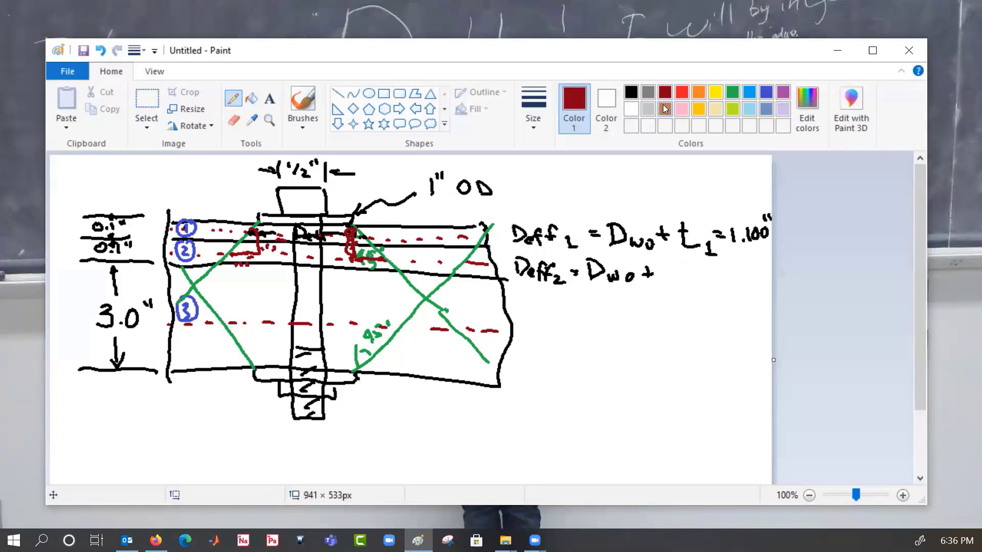
# Step: In black, extend the Deff2 equation with '.15 + .15'
pyautogui.click(631, 93)
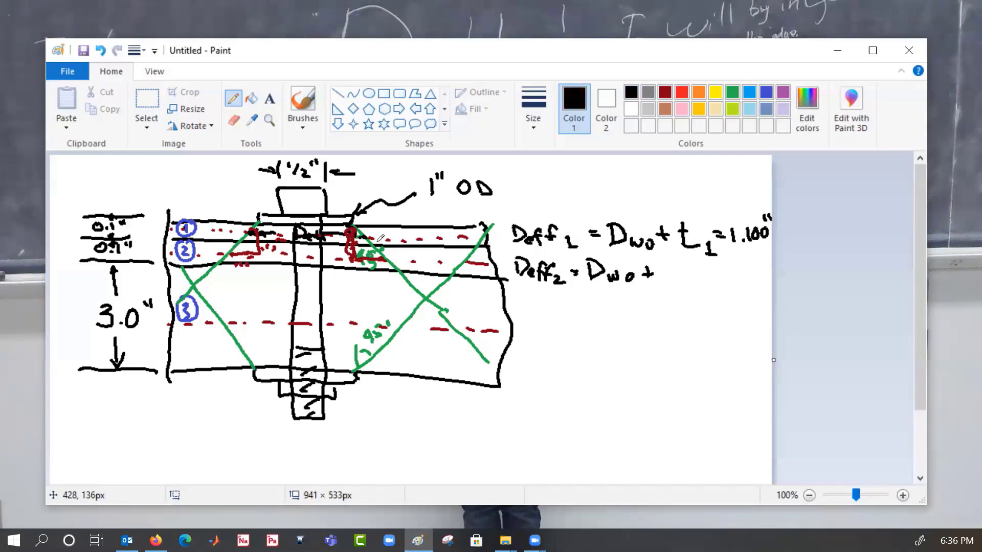
pyautogui.click(665, 281)
pyautogui.moveTo(670, 266); pyautogui.dragTo(672, 280)
pyautogui.moveTo(678, 267)
pyautogui.mouseDown()
pyautogui.moveTo(677, 279)
pyautogui.moveTo(687, 263)
pyautogui.moveTo(694, 280)
pyautogui.moveTo(717, 273)
pyautogui.mouseUp()
pyautogui.moveTo(712, 267)
pyautogui.mouseDown()
pyautogui.moveTo(711, 281)
pyautogui.moveTo(725, 279)
pyautogui.mouseUp()
pyautogui.click(722, 279)
pyautogui.moveTo(735, 262); pyautogui.dragTo(730, 280)
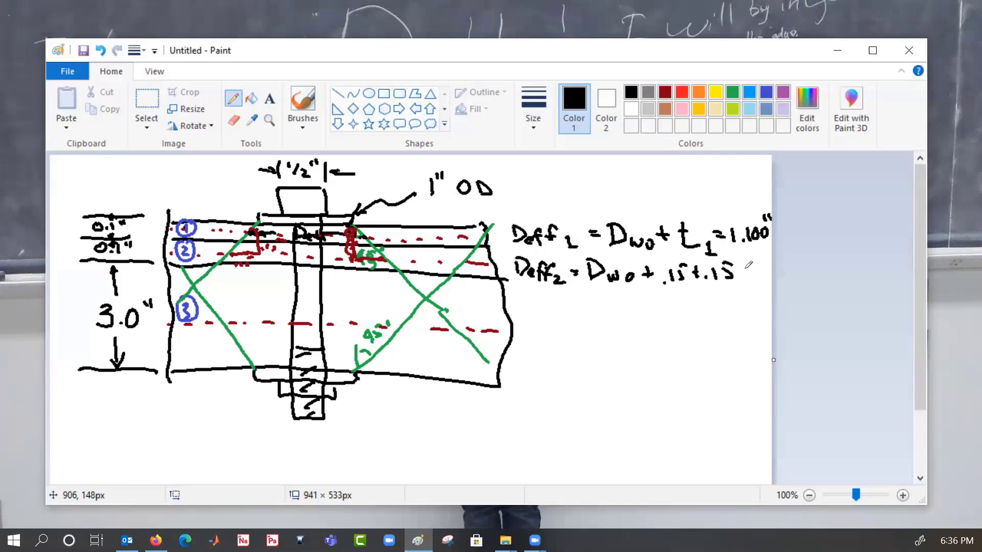
# Step: Complete Deff2 with '= 1.300"' and start a third line with D
pyautogui.moveTo(578, 295); pyautogui.dragTo(585, 301)
pyautogui.click(613, 305)
pyautogui.moveTo(602, 292)
pyautogui.mouseDown()
pyautogui.moveTo(603, 307)
pyautogui.moveTo(667, 286)
pyautogui.moveTo(670, 299)
pyautogui.mouseUp()
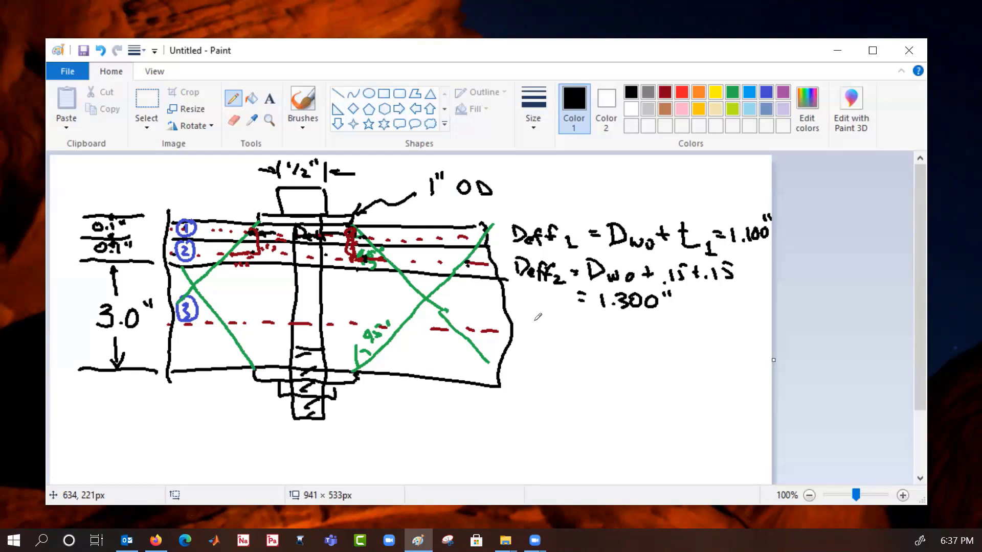
pyautogui.moveTo(523, 316); pyautogui.dragTo(523, 336)
# Step: Dot a point on the right green line and write 'Deff3 = Dwo +'
pyautogui.click(403, 326)
pyautogui.moveTo(541, 337)
pyautogui.mouseDown()
pyautogui.moveTo(578, 329)
pyautogui.moveTo(584, 343)
pyautogui.moveTo(605, 327)
pyautogui.mouseUp()
pyautogui.moveTo(592, 336)
pyautogui.mouseDown()
pyautogui.moveTo(612, 319)
pyautogui.moveTo(611, 344)
pyautogui.mouseUp()
pyautogui.moveTo(612, 314)
pyautogui.mouseDown()
pyautogui.moveTo(616, 344)
pyautogui.moveTo(645, 334)
pyautogui.moveTo(651, 346)
pyautogui.moveTo(673, 333)
pyautogui.mouseUp()
pyautogui.moveTo(668, 327); pyautogui.dragTo(667, 341)
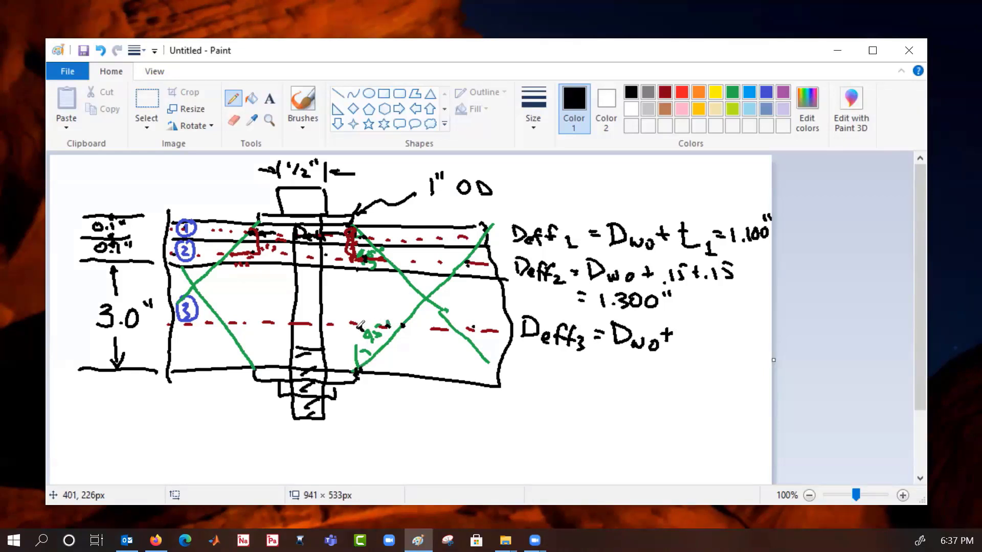
# Step: Tick points on layer 3's centerline and add t3 to the equation
pyautogui.moveTo(259, 357); pyautogui.dragTo(256, 364)
pyautogui.moveTo(261, 324); pyautogui.dragTo(267, 322)
pyautogui.moveTo(226, 318); pyautogui.dragTo(232, 323)
pyautogui.moveTo(686, 327); pyautogui.dragTo(694, 350)
pyautogui.moveTo(681, 335)
pyautogui.mouseDown()
pyautogui.moveTo(697, 332)
pyautogui.moveTo(712, 351)
pyautogui.mouseUp()
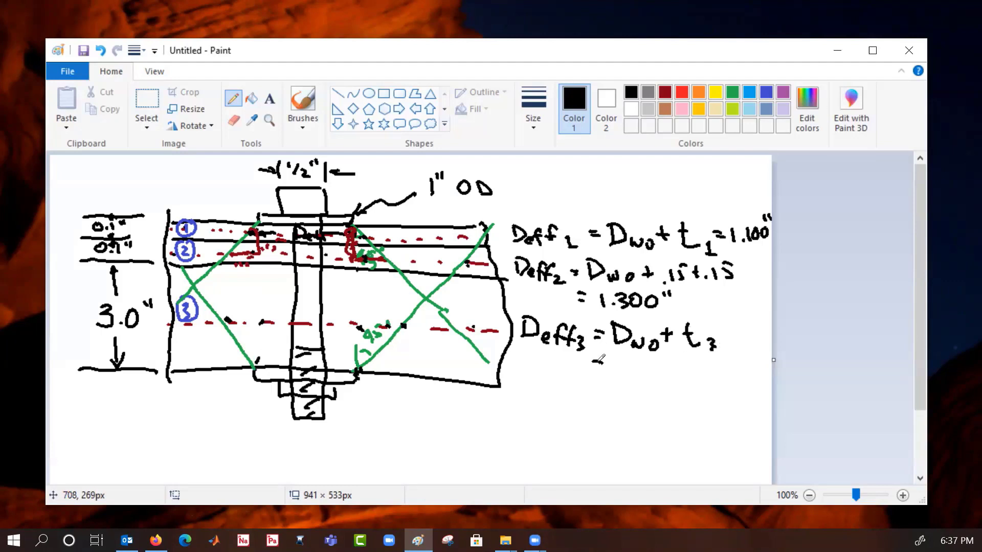
# Step: Write the Deff3 result as '= 4.00"'
pyautogui.moveTo(594, 361); pyautogui.dragTo(604, 363)
pyautogui.moveTo(594, 371); pyautogui.dragTo(605, 370)
pyautogui.moveTo(629, 361)
pyautogui.mouseDown()
pyautogui.moveTo(639, 375)
pyautogui.moveTo(630, 385)
pyautogui.moveTo(646, 369)
pyautogui.mouseUp()
pyautogui.moveTo(658, 359)
pyautogui.mouseDown()
pyautogui.moveTo(650, 367)
pyautogui.moveTo(664, 366)
pyautogui.mouseUp()
pyautogui.click(650, 384)
pyautogui.moveTo(683, 361)
pyautogui.mouseDown()
pyautogui.moveTo(677, 367)
pyautogui.moveTo(691, 361)
pyautogui.mouseUp()
pyautogui.moveTo(716, 359); pyautogui.dragTo(718, 367)
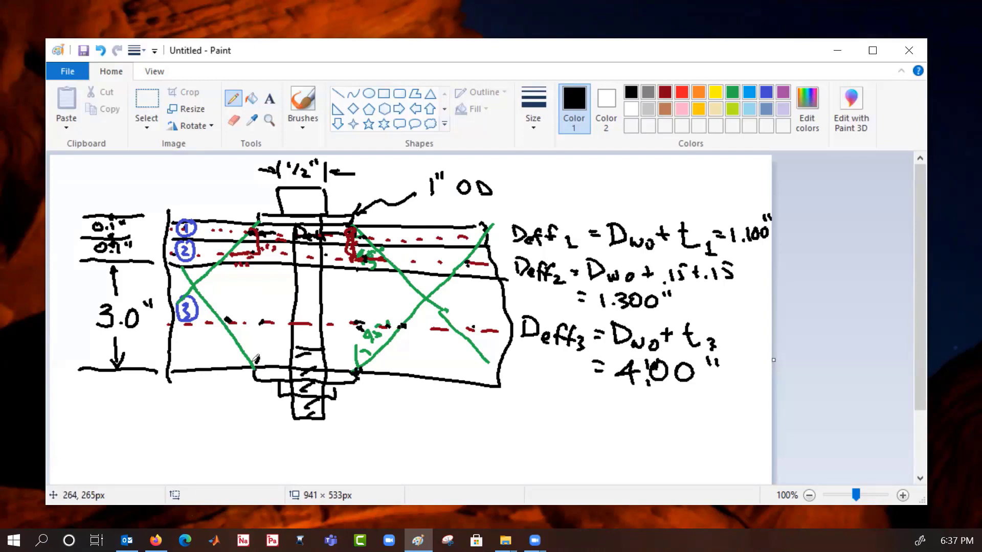
# Step: Dot two more points on layer 3's centerline and underline t3
pyautogui.click(259, 324)
pyautogui.click(209, 318)
pyautogui.moveTo(693, 341); pyautogui.dragTo(655, 341)
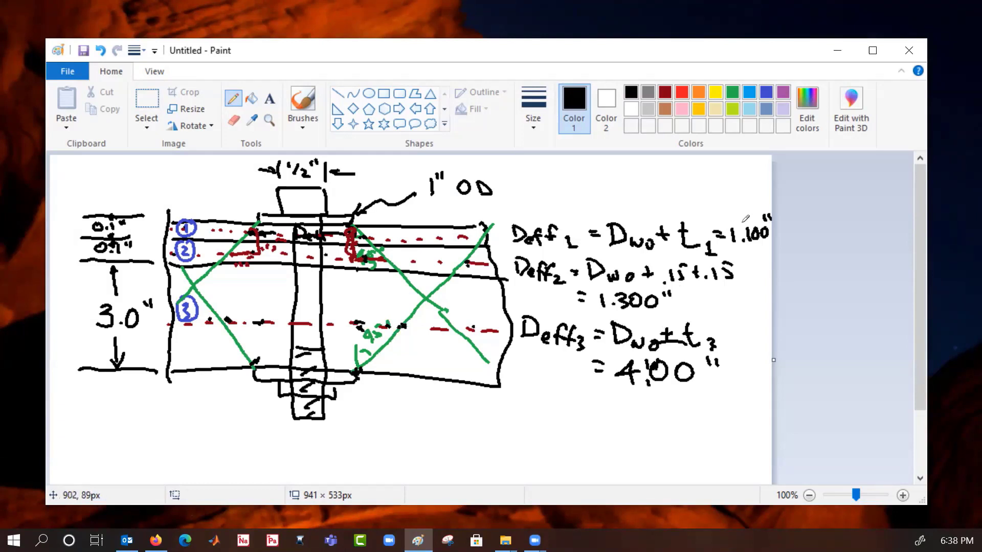
# Step: Mark beneath the 1.300 result, then sketch black lines from the OD arrow across the green X and along layer 3's centerline
pyautogui.click(625, 310)
pyautogui.moveTo(358, 224); pyautogui.dragTo(474, 349)
pyautogui.moveTo(184, 299)
pyautogui.mouseDown()
pyautogui.moveTo(153, 326)
pyautogui.moveTo(182, 303)
pyautogui.moveTo(164, 325)
pyautogui.moveTo(360, 313)
pyautogui.mouseUp()
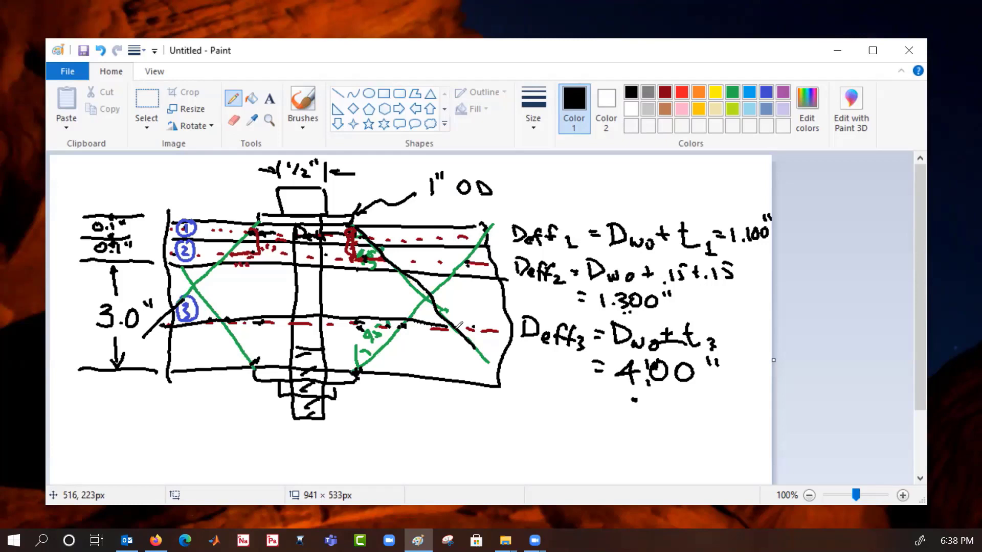